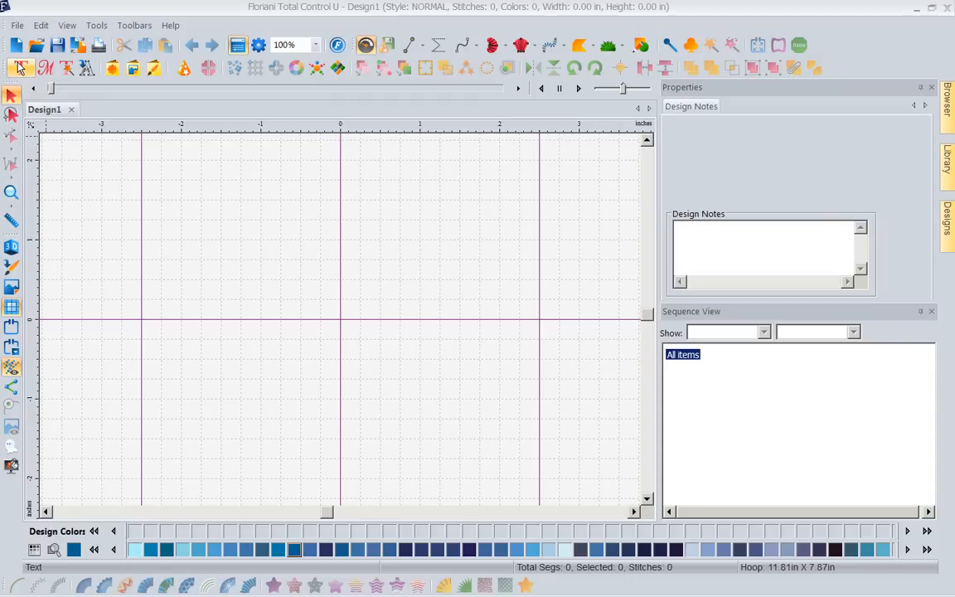
- Place a normal text object on the design page, just above and right of the centre point
left_click(20, 69)
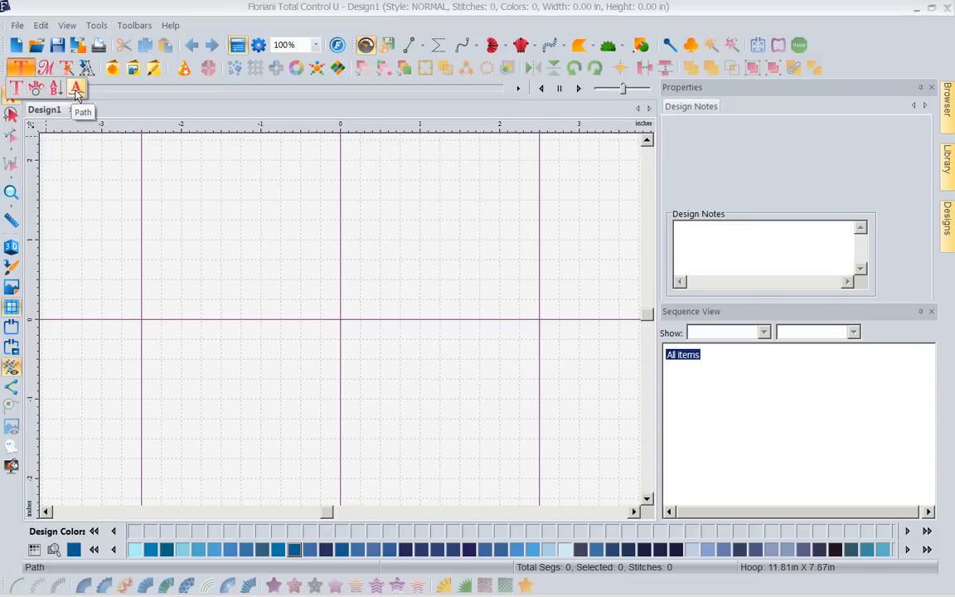
left_click(14, 89)
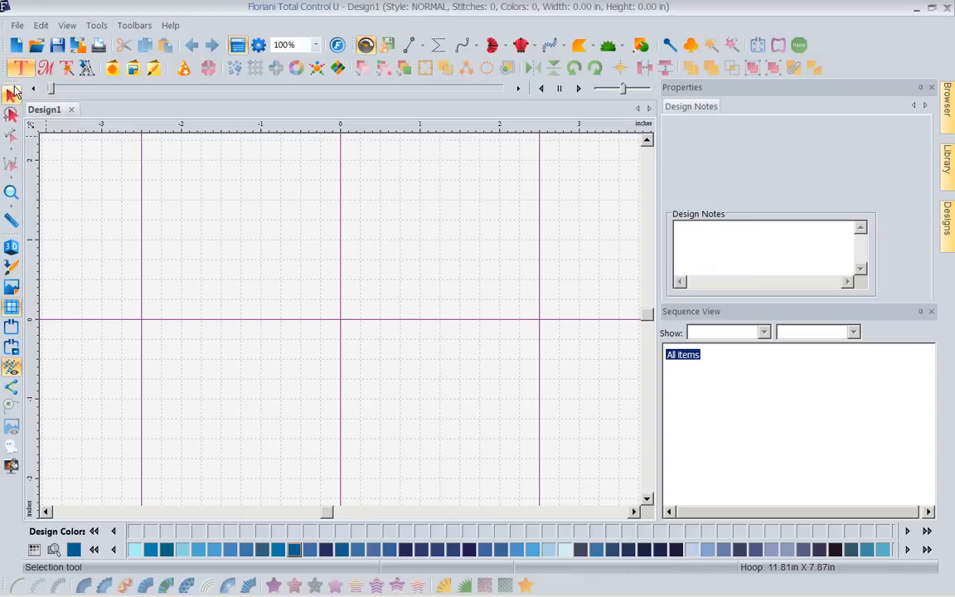
left_click(358, 292)
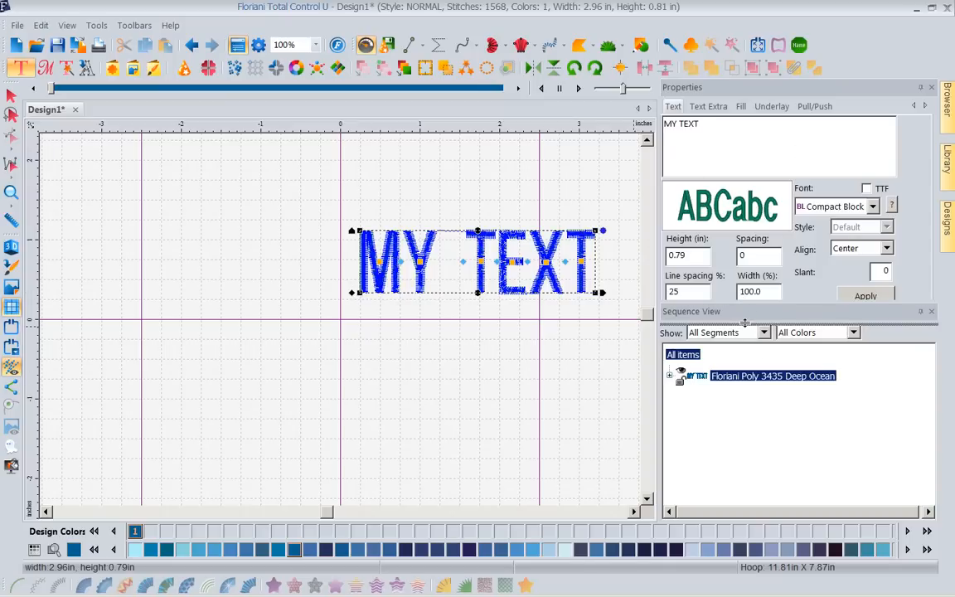
- Enlarge the text properties area and replace the default wording with "Floriani Lettering"
left_click_drag(743, 301, 764, 351)
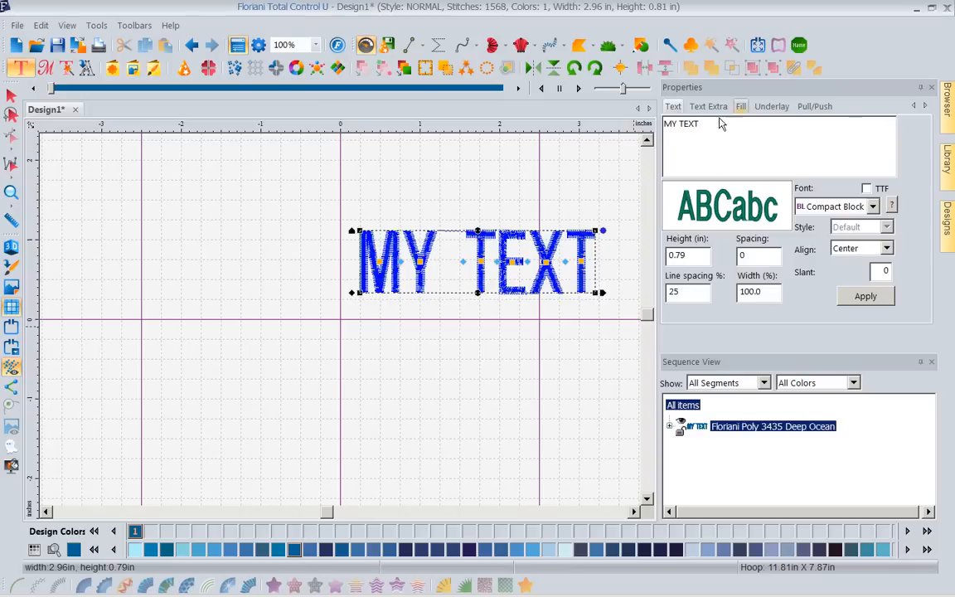
left_click_drag(709, 122, 534, 137)
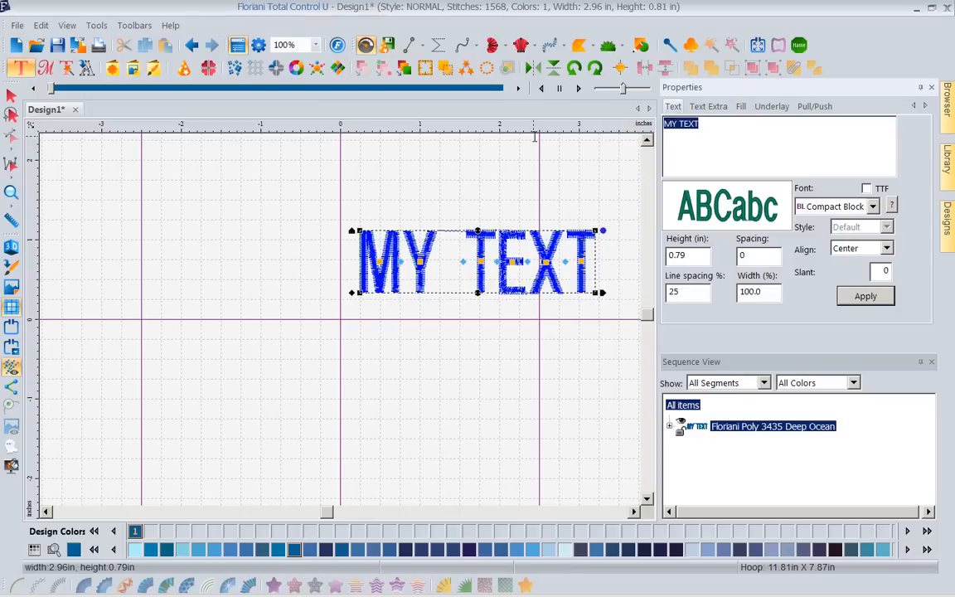
type("Florinal")
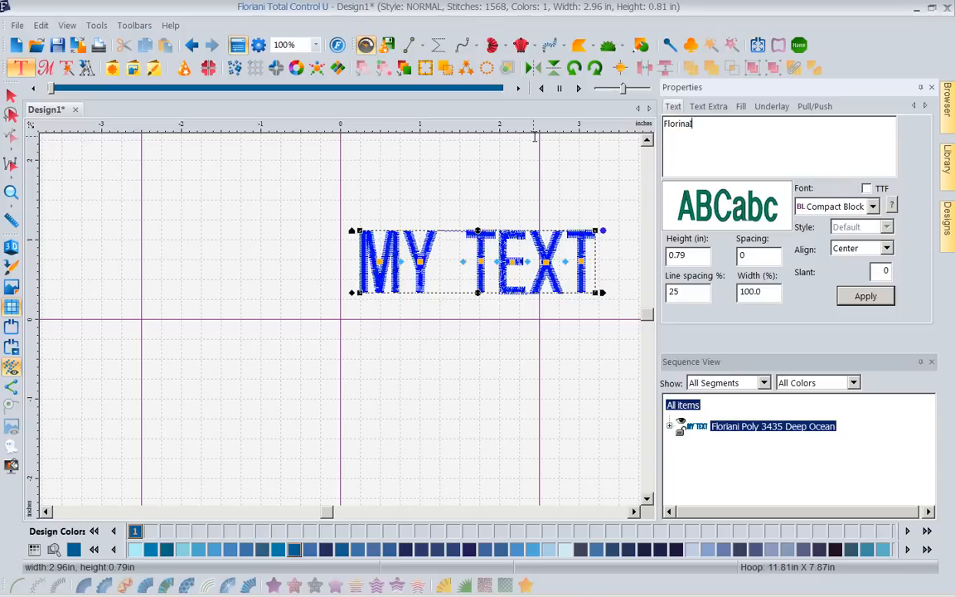
key("BackSpace")
key("BackSpace")
key("BackSpace")
key("BackSpace")
key("BackSpace")
key("BackSpace")
key("BackSpace")
type("LORIANI LETTERING")
key("BackSpace")
key("BackSpace")
key("BackSpace")
key("BackSpace")
key("BackSpace")
key("BackSpace")
key("BackSpace")
key("BackSpace")
key("BackSpace")
key("BackSpace")
key("BackSpace")
key("BackSpace")
key("BackSpace")
key("BackSpace")
key("BackSpace")
key("BackSpace")
key("BackSpace")
type("lorin")
key("BackSpace")
type("ani Lettering")
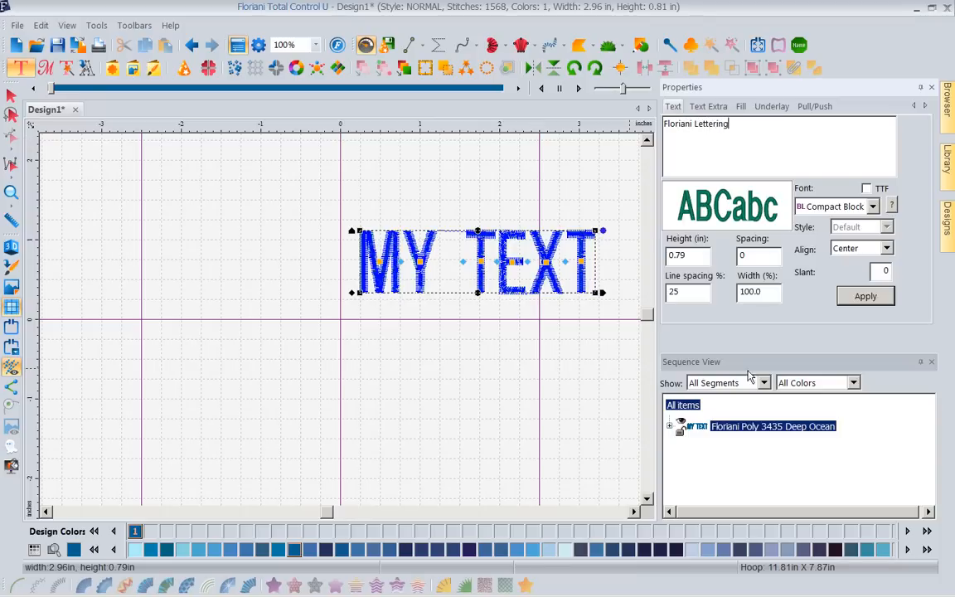
- Apply the Academy Bean font to the lettering and check the font's available characters and recommended heights
left_click(872, 207)
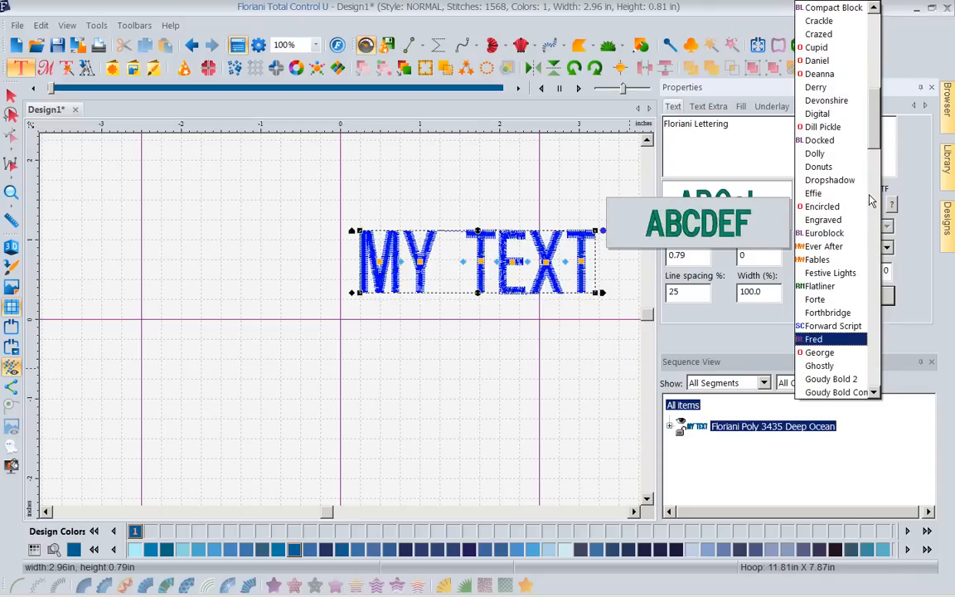
left_click_drag(871, 129, 871, 8)
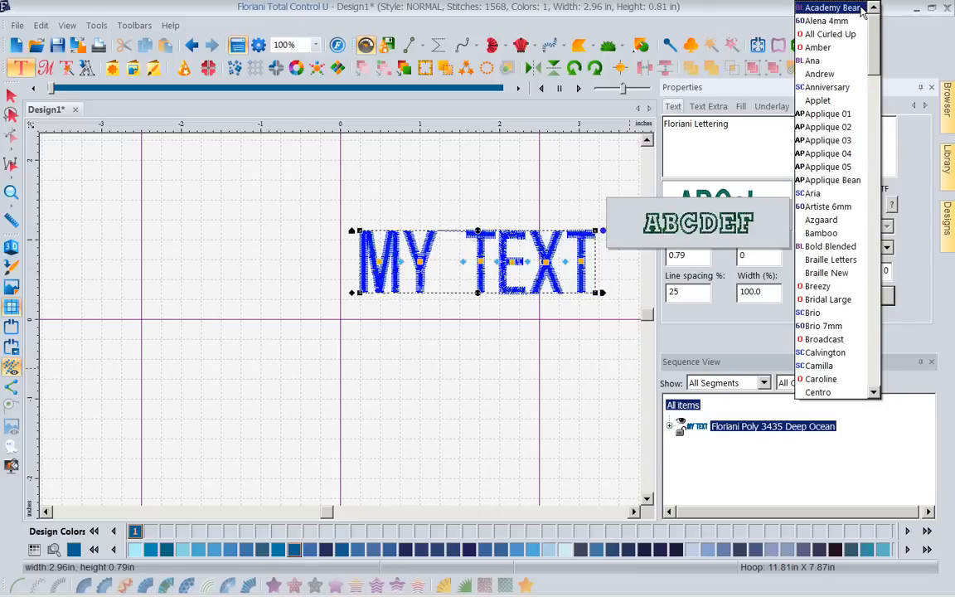
left_click(802, 10)
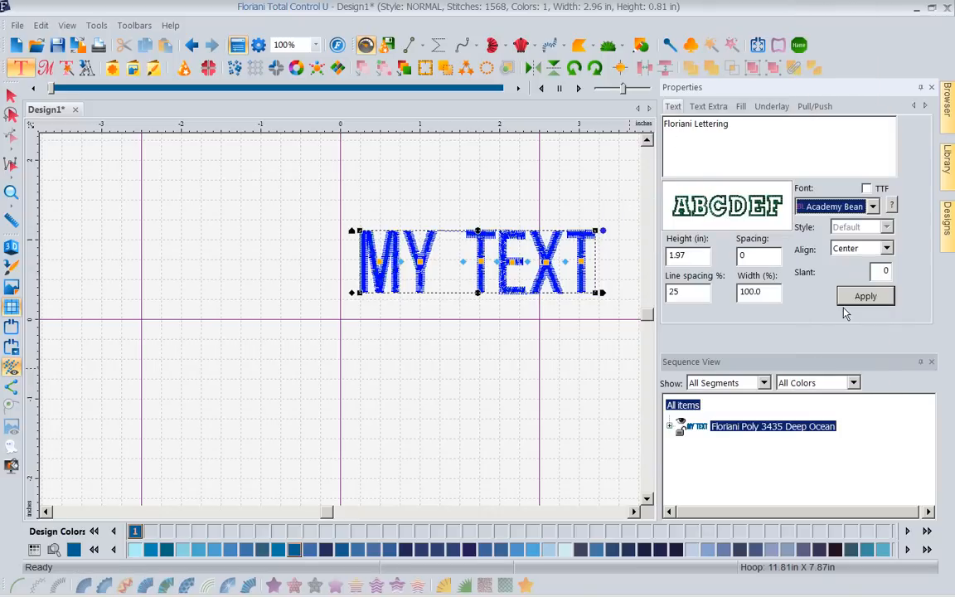
left_click(865, 297)
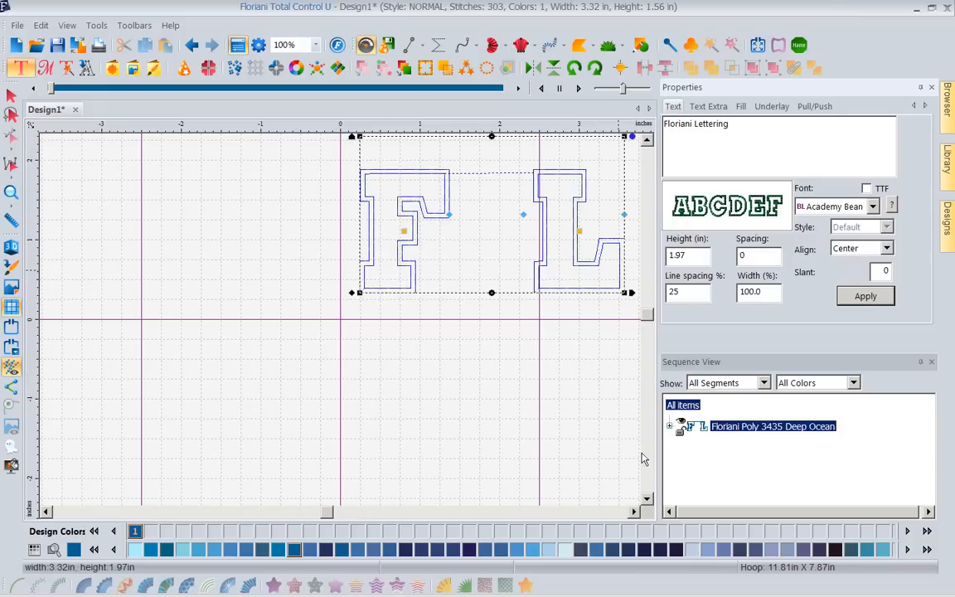
left_click(646, 500)
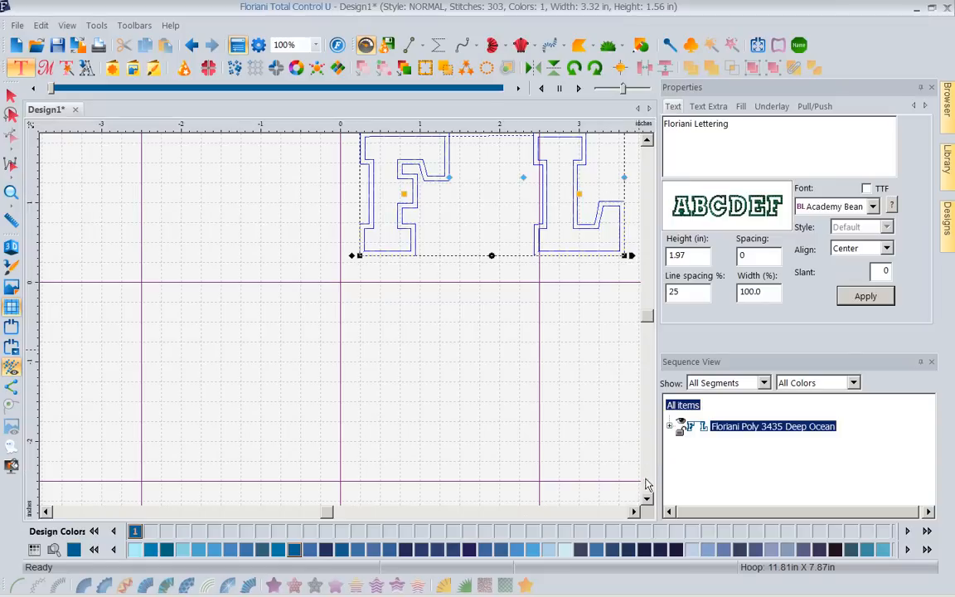
scroll(572, 469, "right", 3)
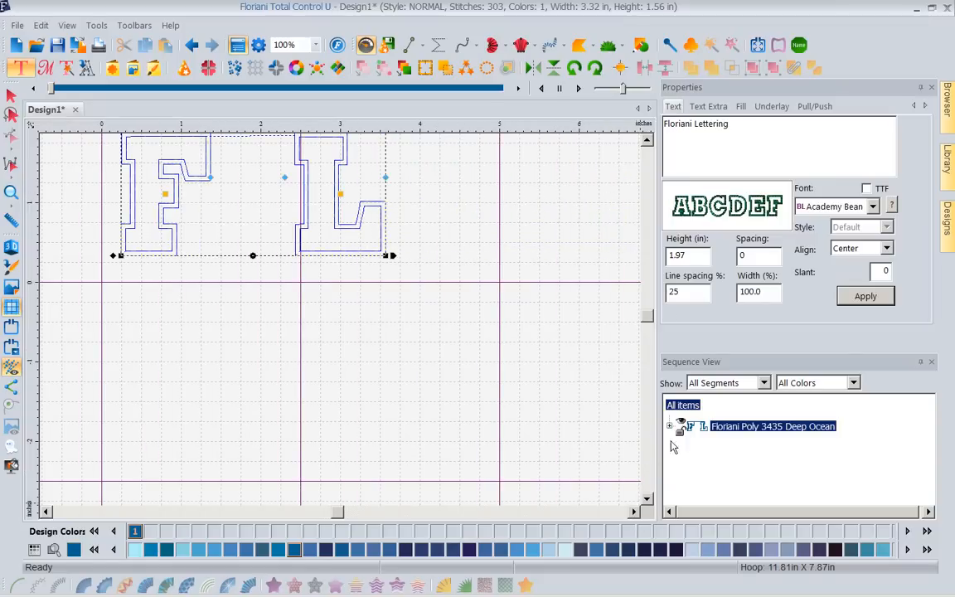
left_click(646, 139)
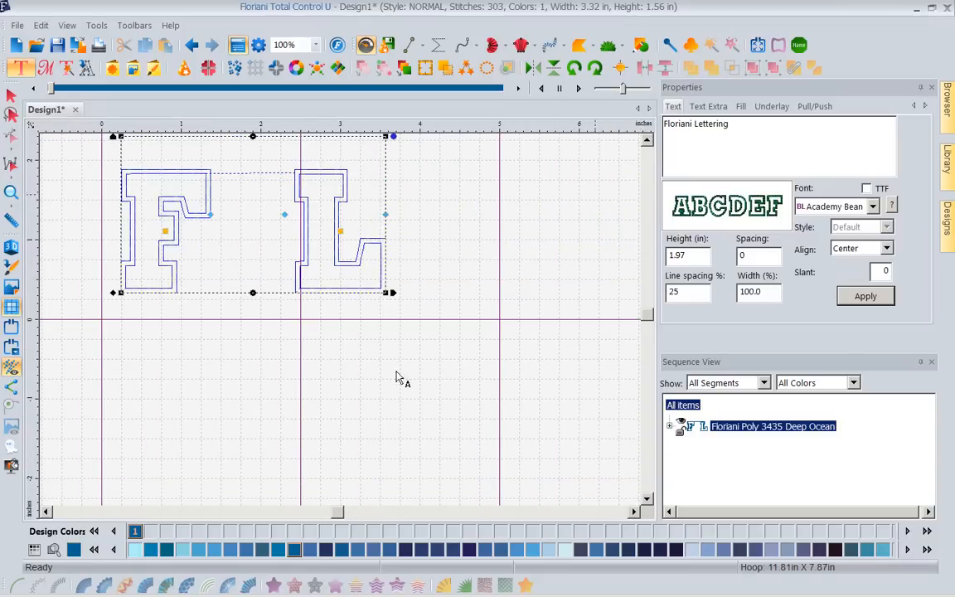
left_click(48, 512)
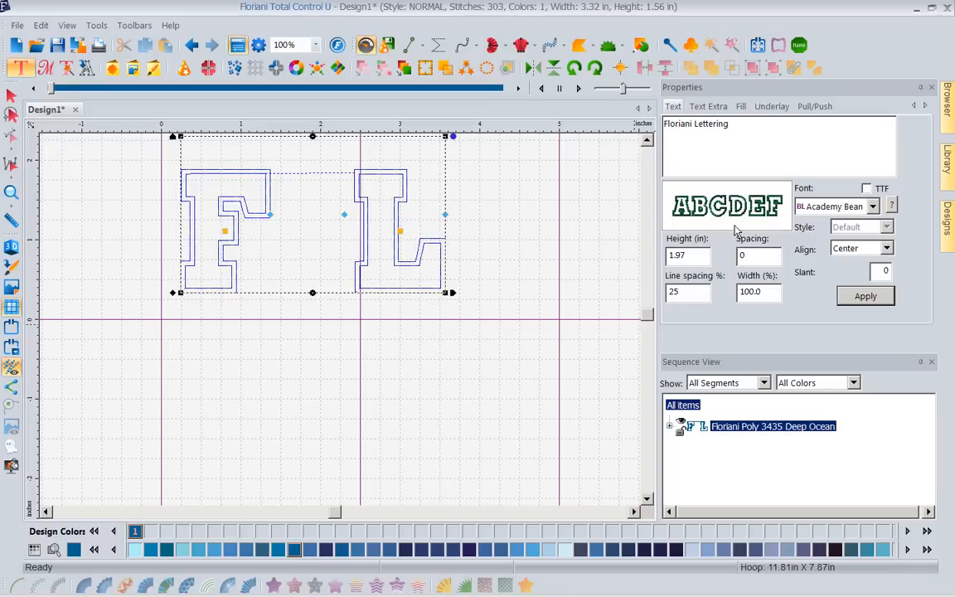
mouse_move(734, 222)
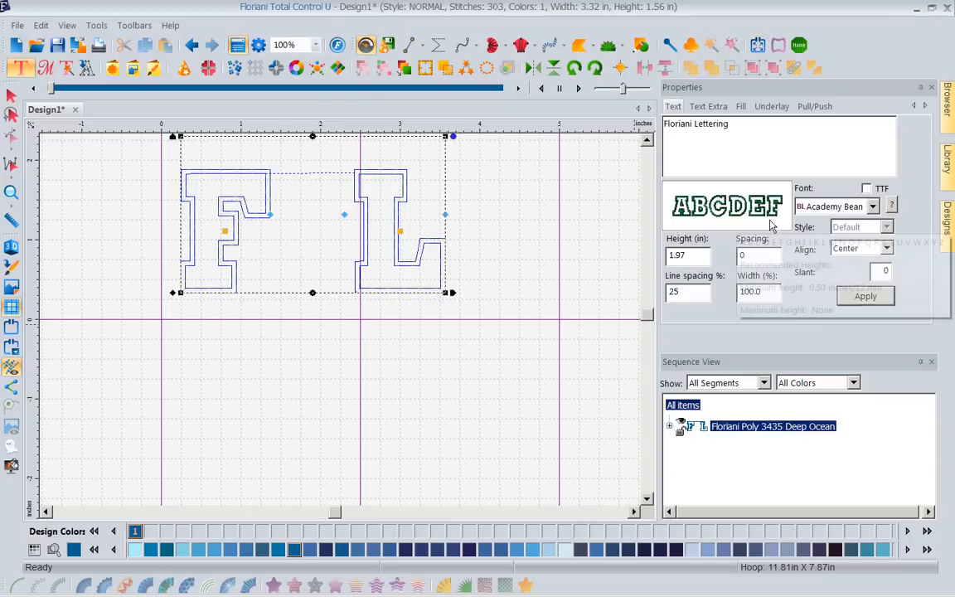
- Apply the Ana font to the lettering and fit the whole text in view
left_click(872, 208)
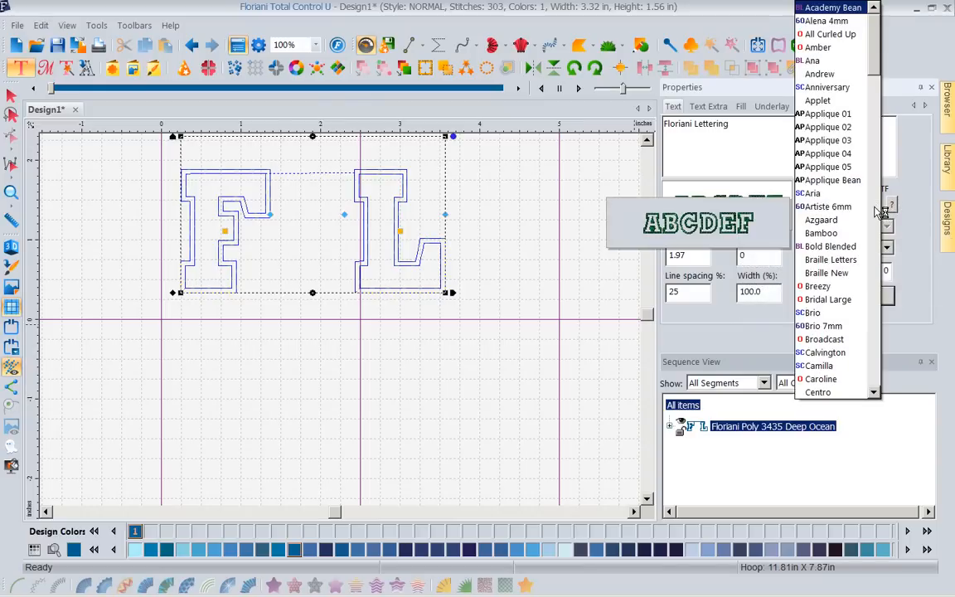
left_click(833, 60)
mouse_move(700, 222)
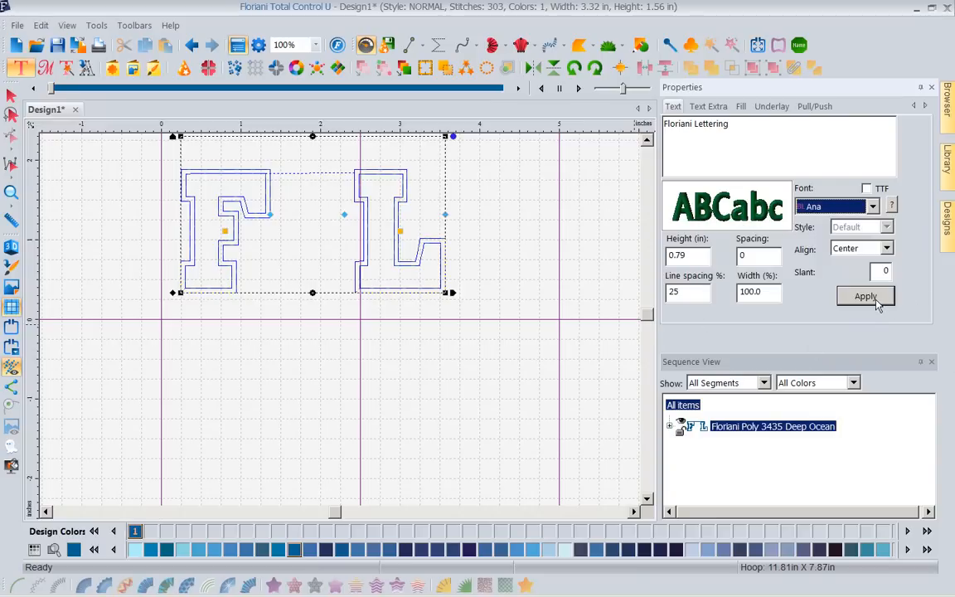
left_click(865, 297)
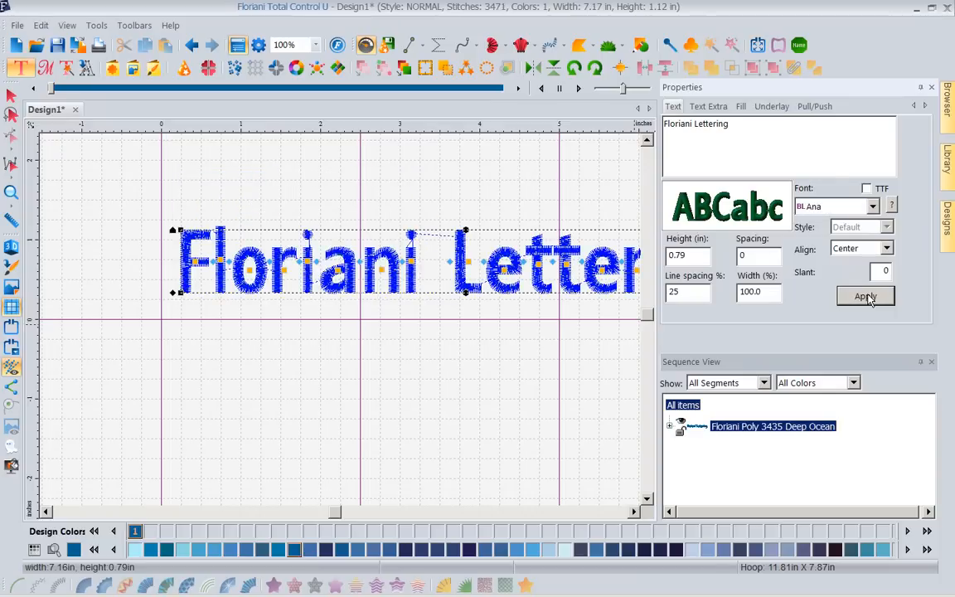
left_click(633, 511)
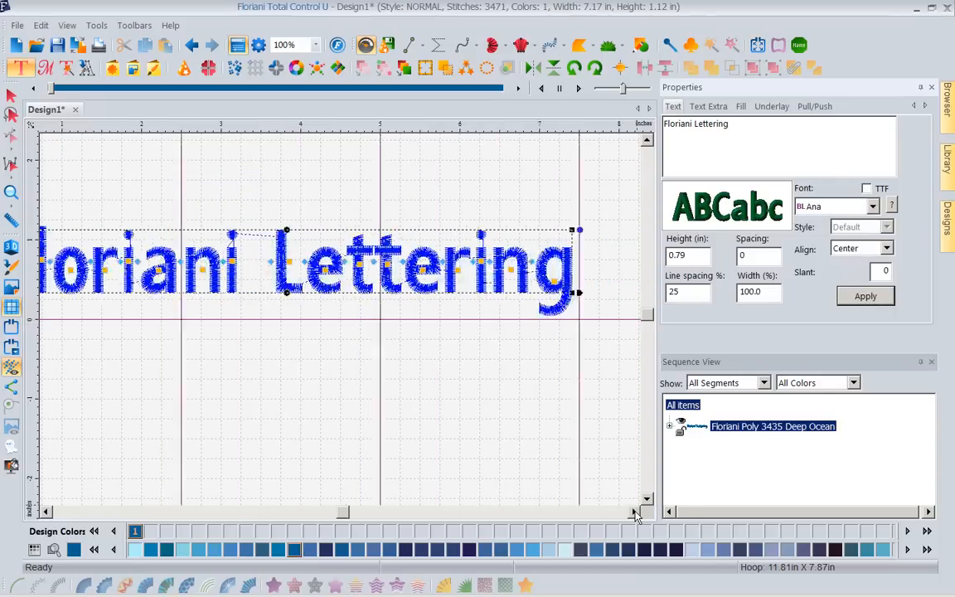
left_click(315, 44)
left_click(286, 82)
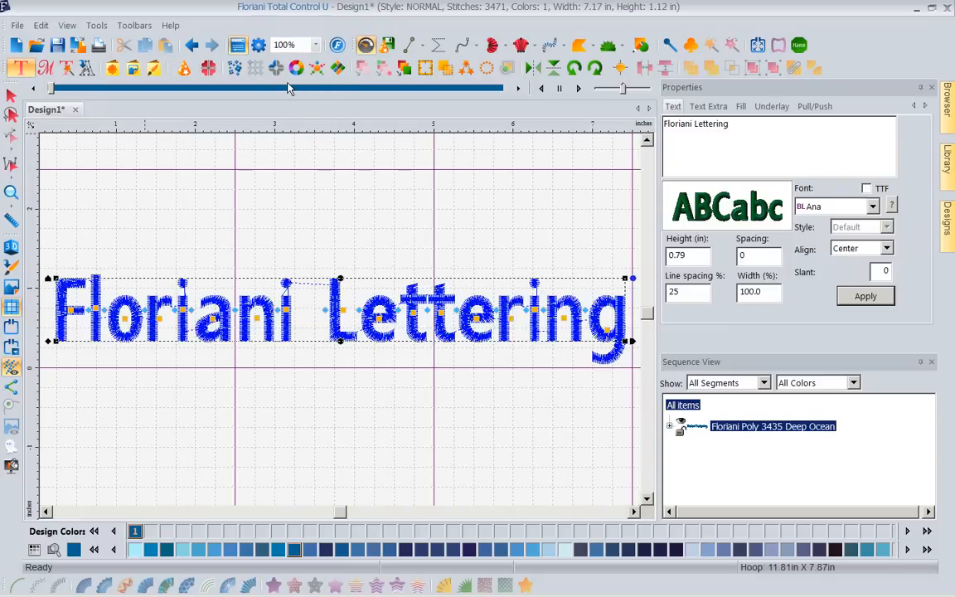
- Apply the Applique 01 font to the lettering and dismiss the satin width warning
left_click(870, 207)
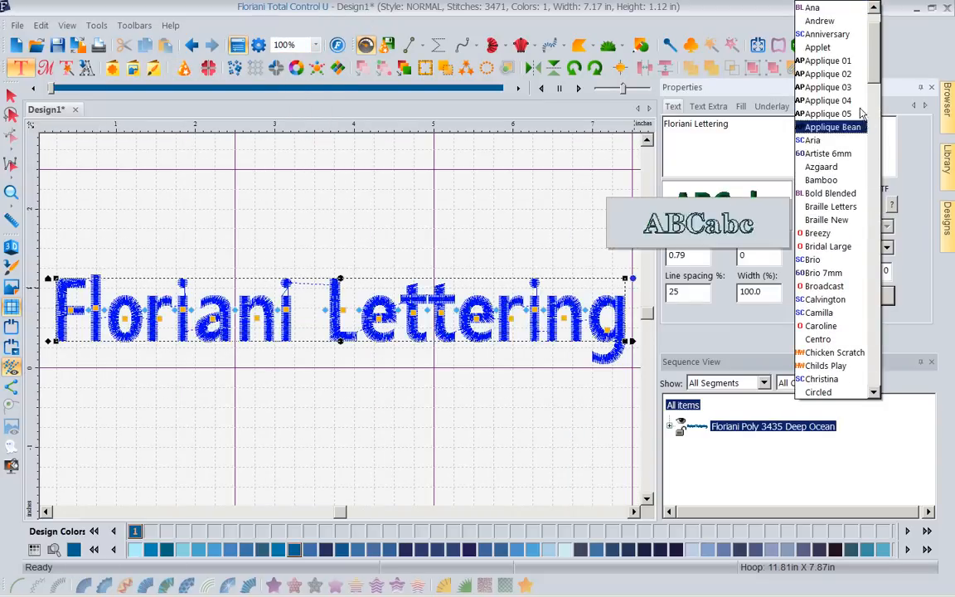
left_click(800, 63)
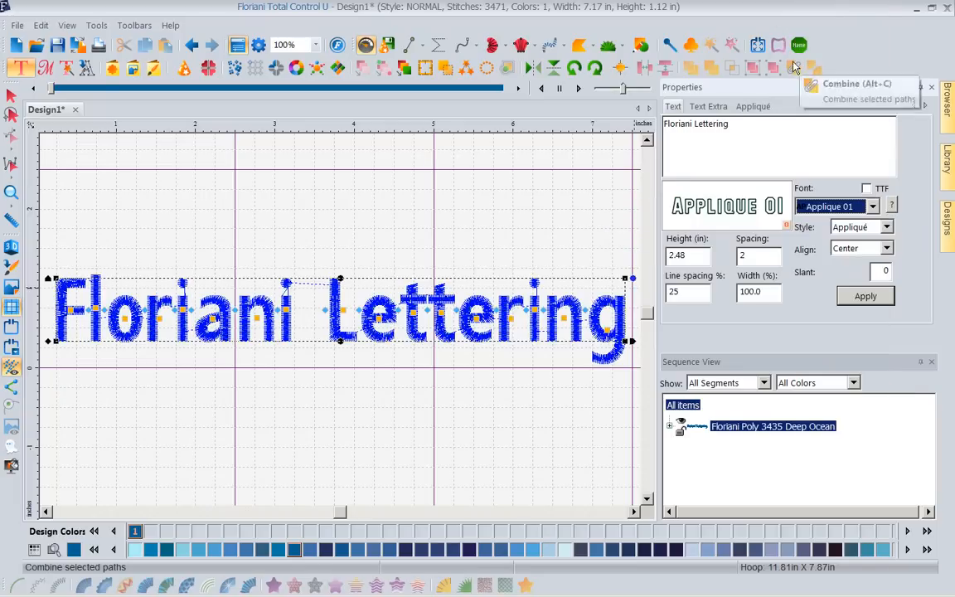
left_click(865, 297)
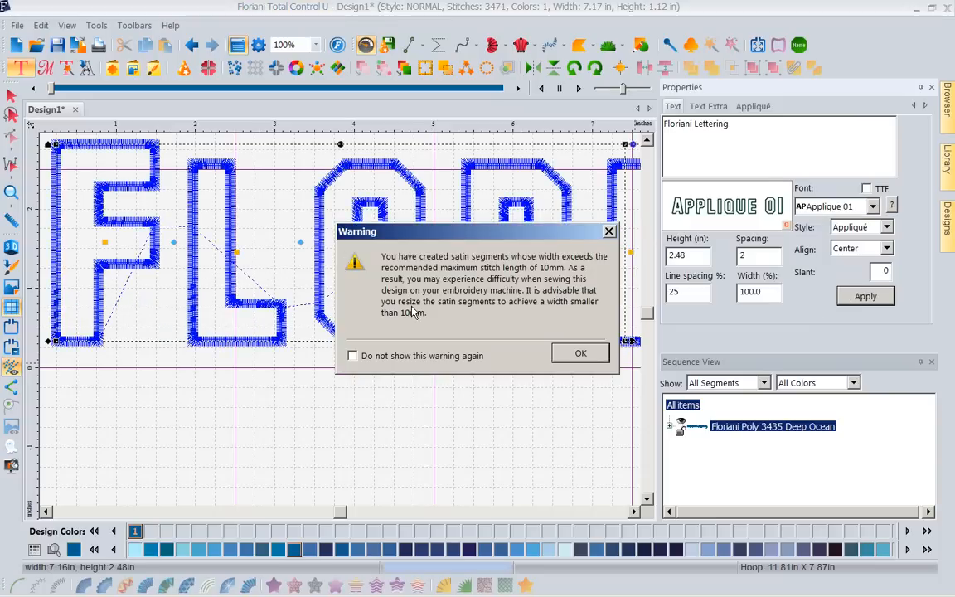
left_click(581, 355)
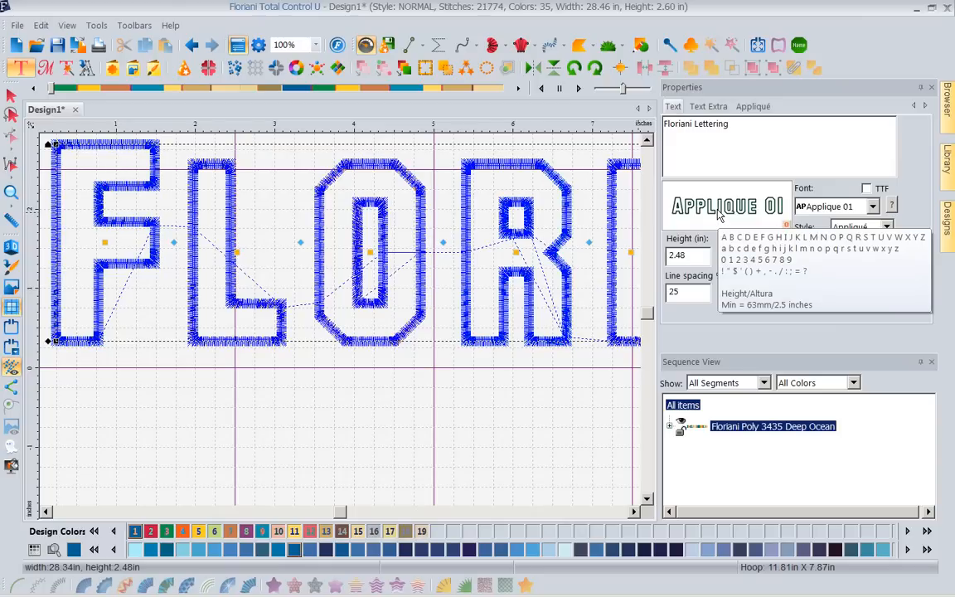
- Change the lettering to the Aria script font with the default style
left_click(874, 206)
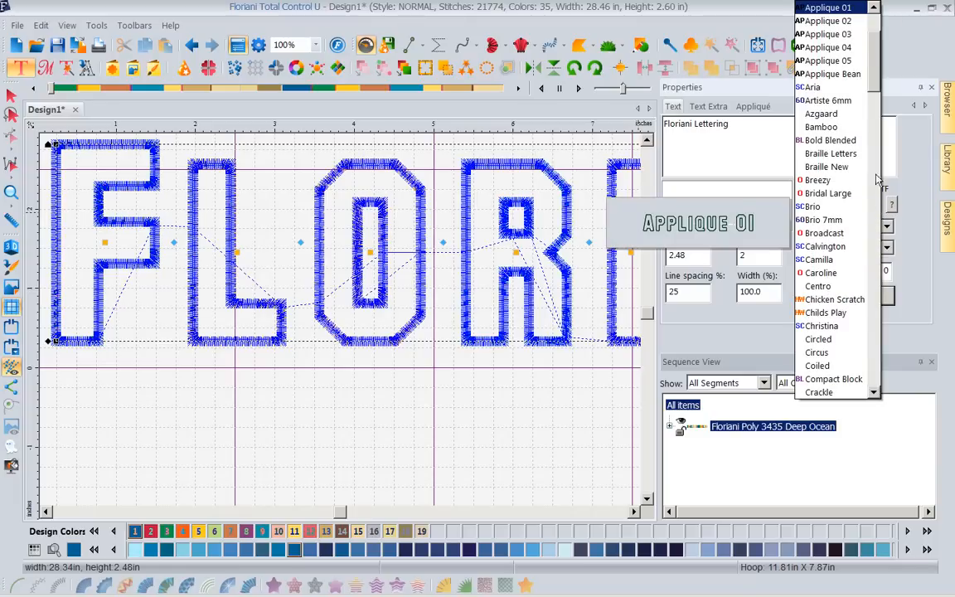
left_click(811, 87)
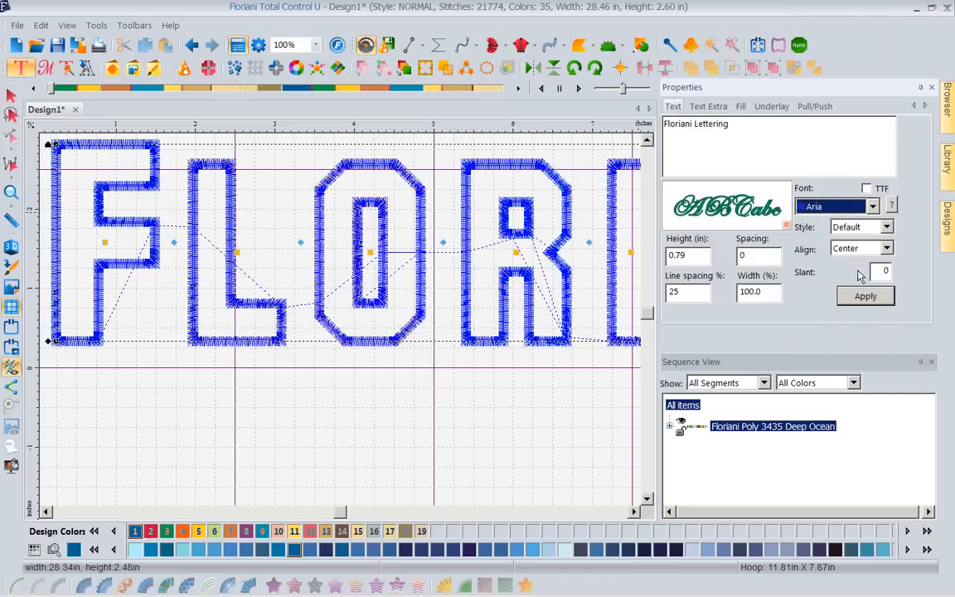
left_click(857, 307)
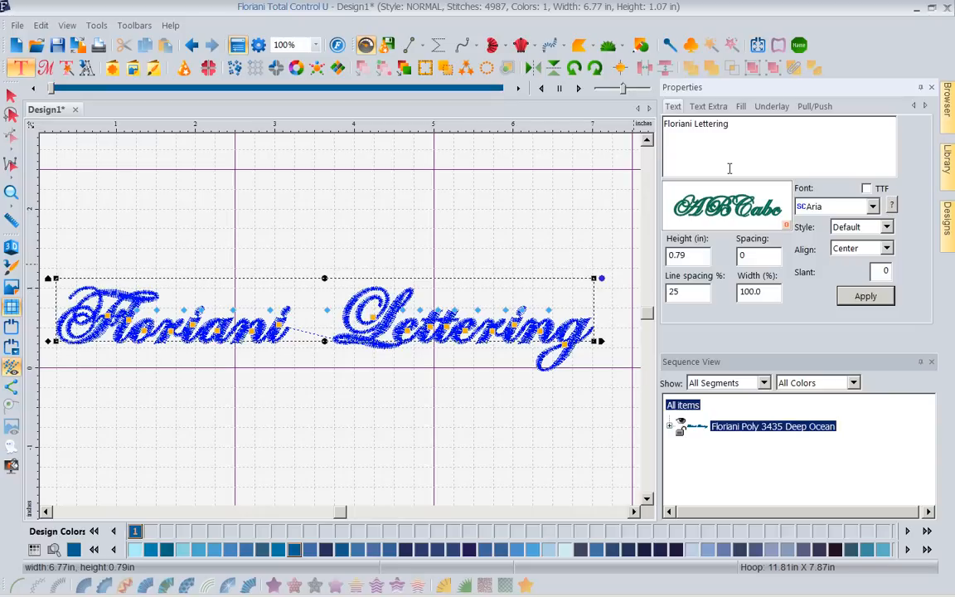
- Change the lettering to the Brio script font
left_click(872, 207)
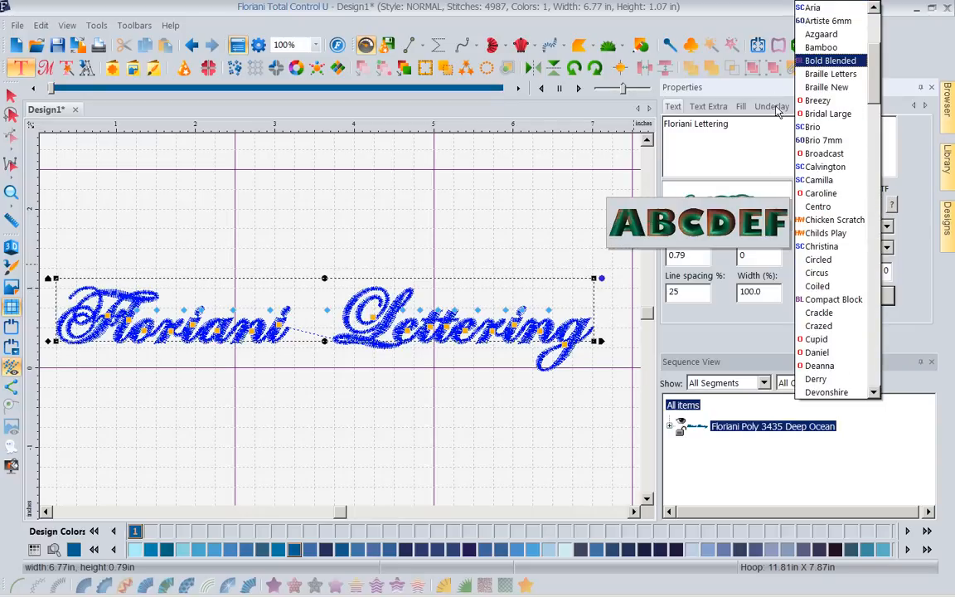
left_click(811, 128)
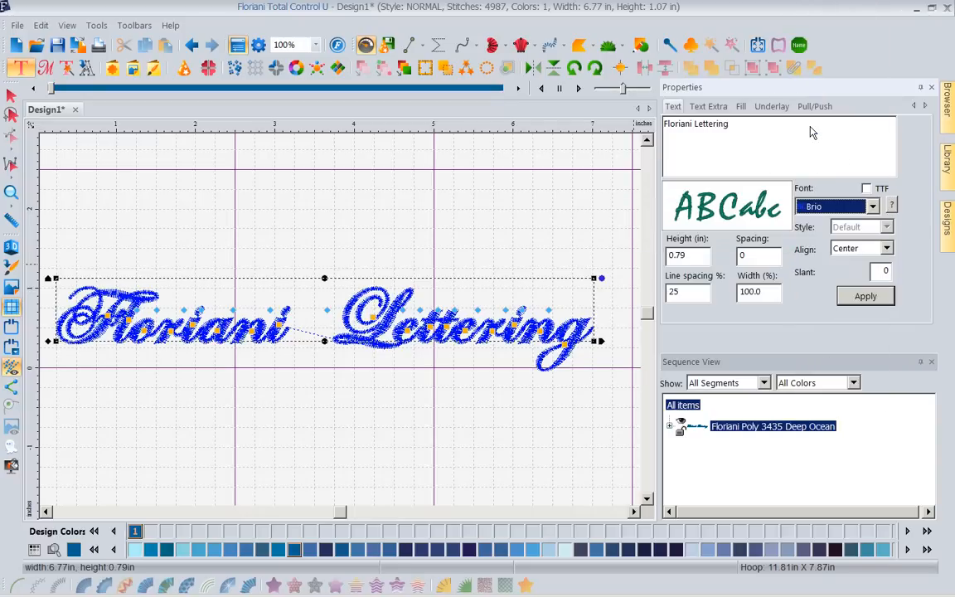
left_click(865, 297)
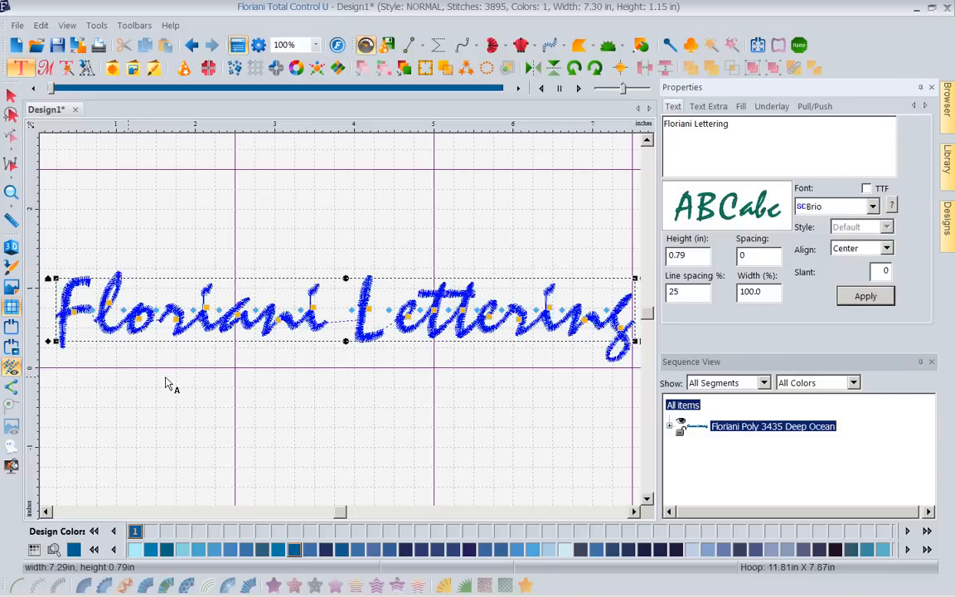
- Change the lettering to the Calvington script font
left_click(873, 206)
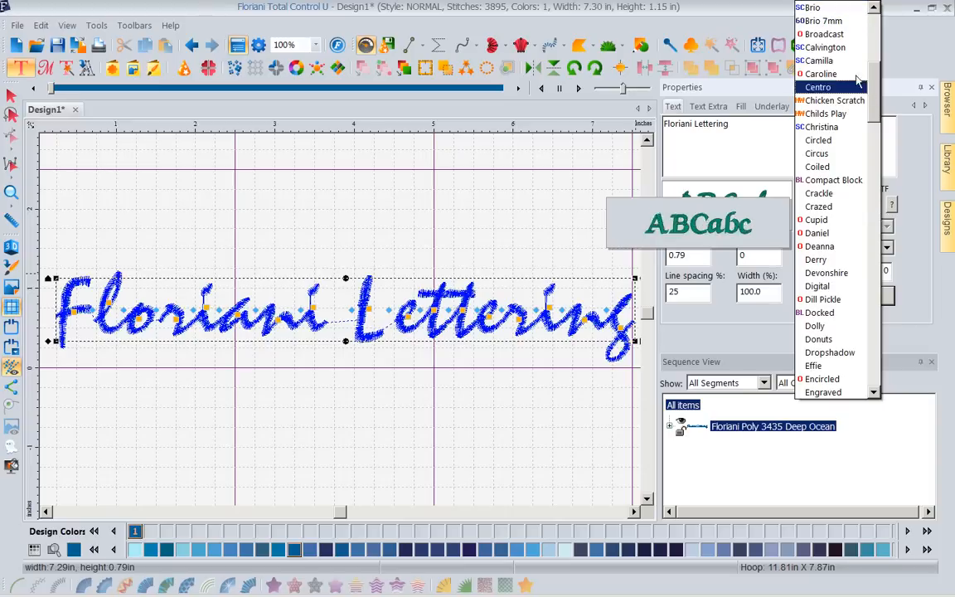
left_click(837, 50)
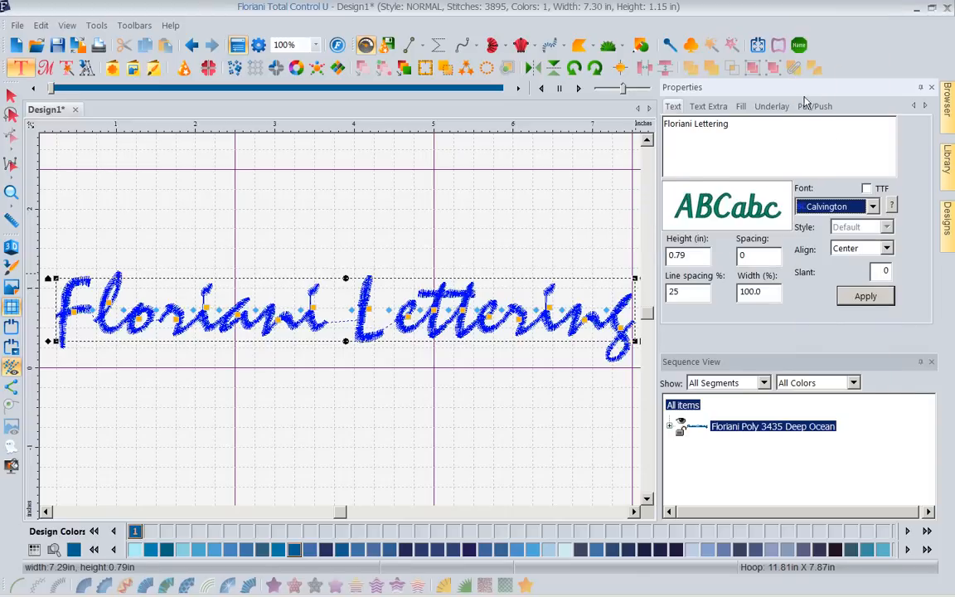
left_click(864, 299)
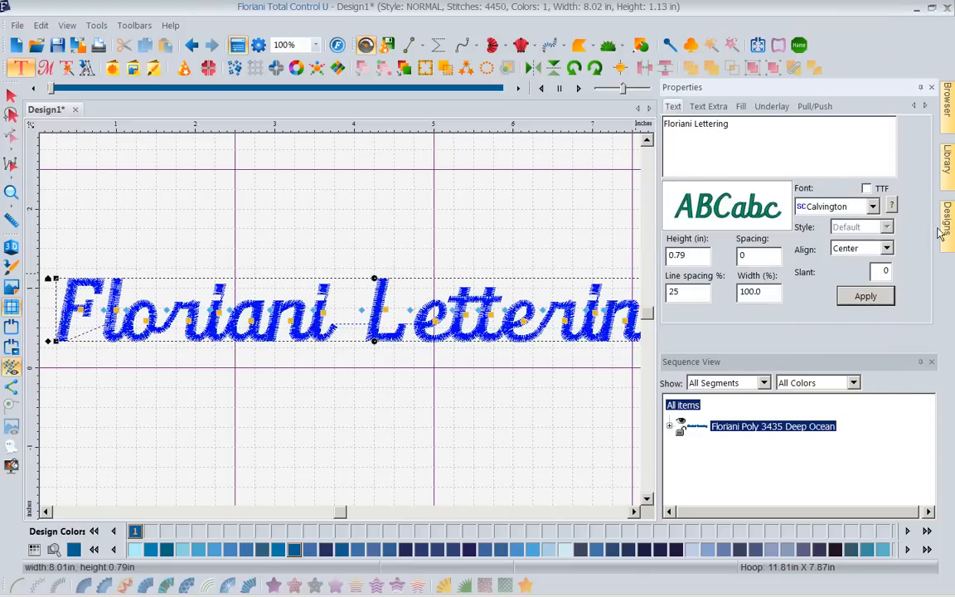
- Change the lettering to the Caroline font with the default style
left_click(862, 205)
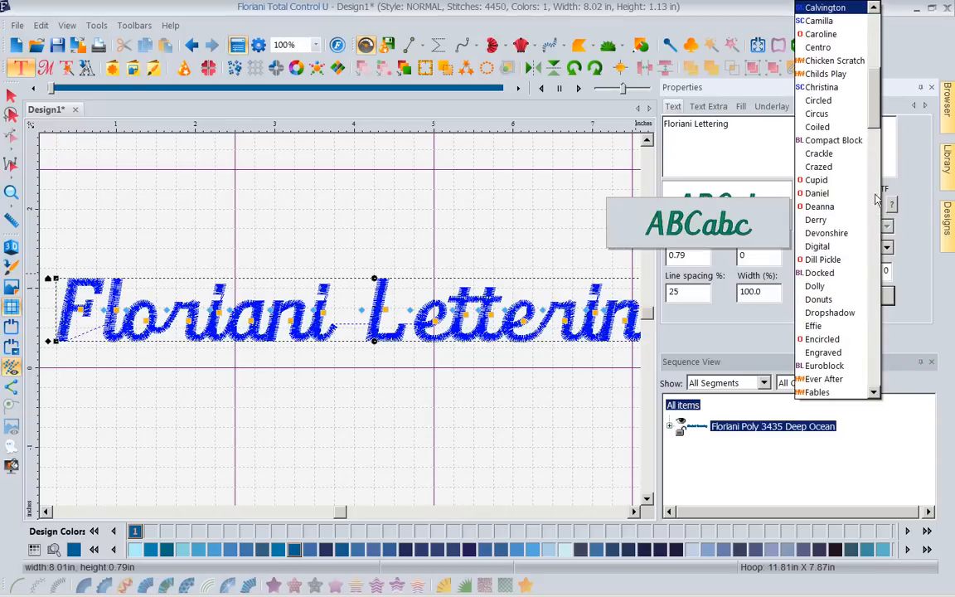
left_click(819, 35)
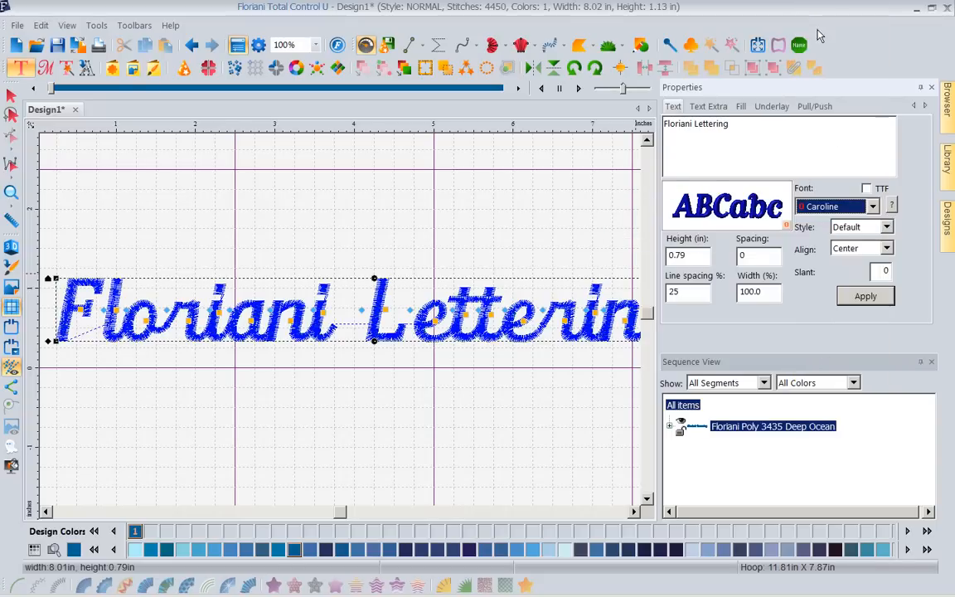
left_click(865, 297)
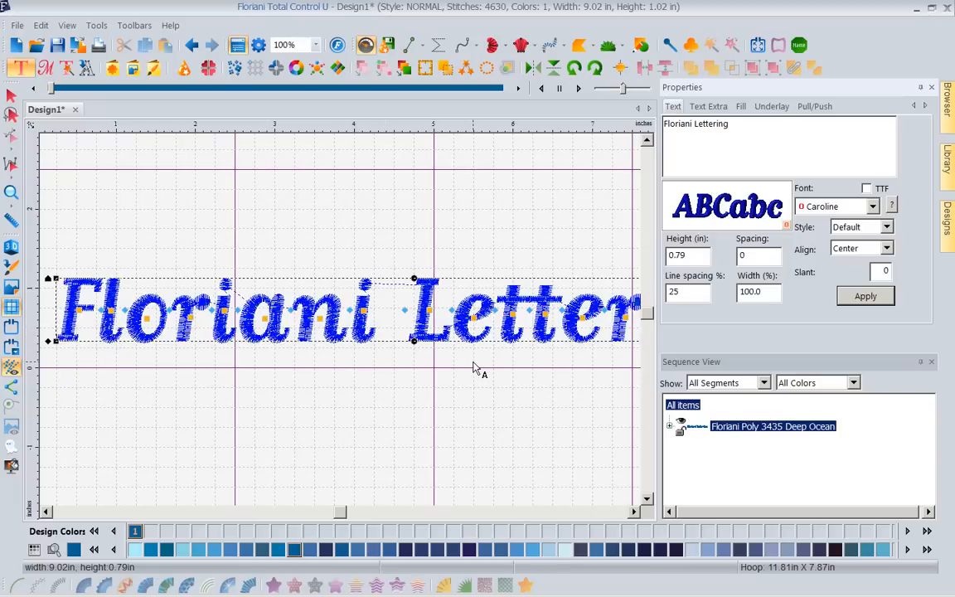
- Try a letter spacing of -5 on the Caroline lettering and undo it, returning the spacing to 0
double_click(755, 258)
left_click(865, 296)
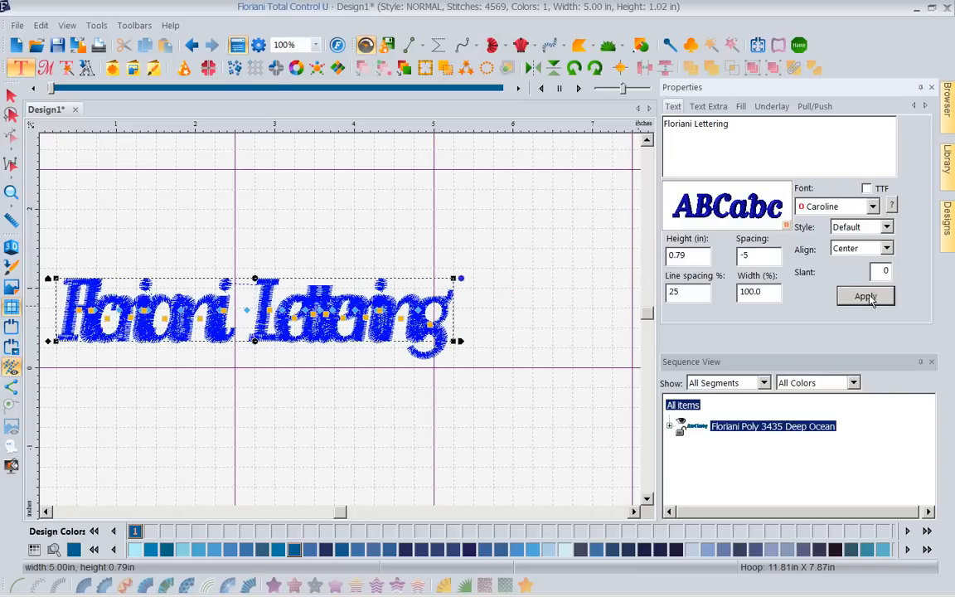
double_click(756, 257)
key("BackSpace")
left_click(192, 44)
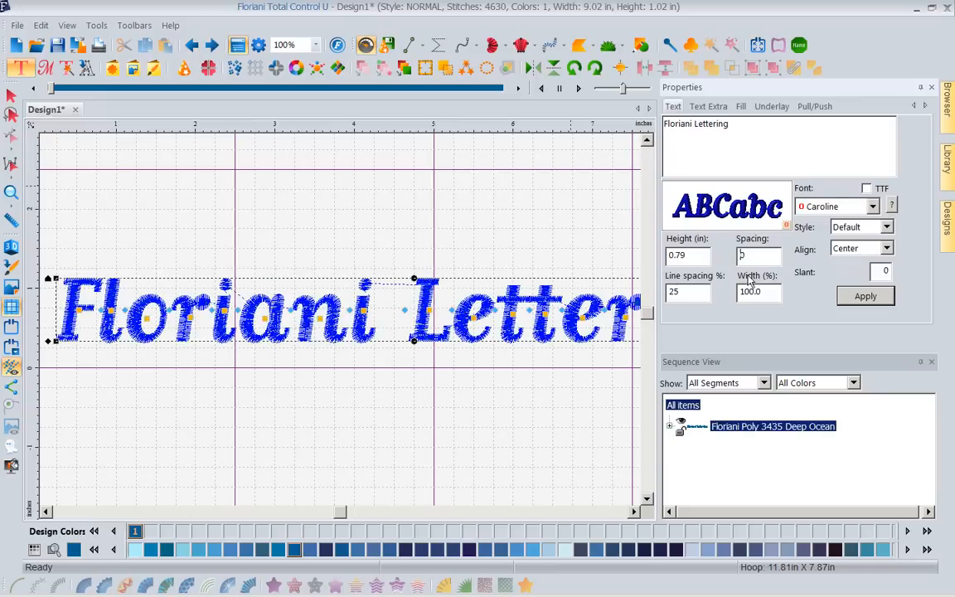
left_click_drag(750, 255, 613, 272)
left_click(862, 300)
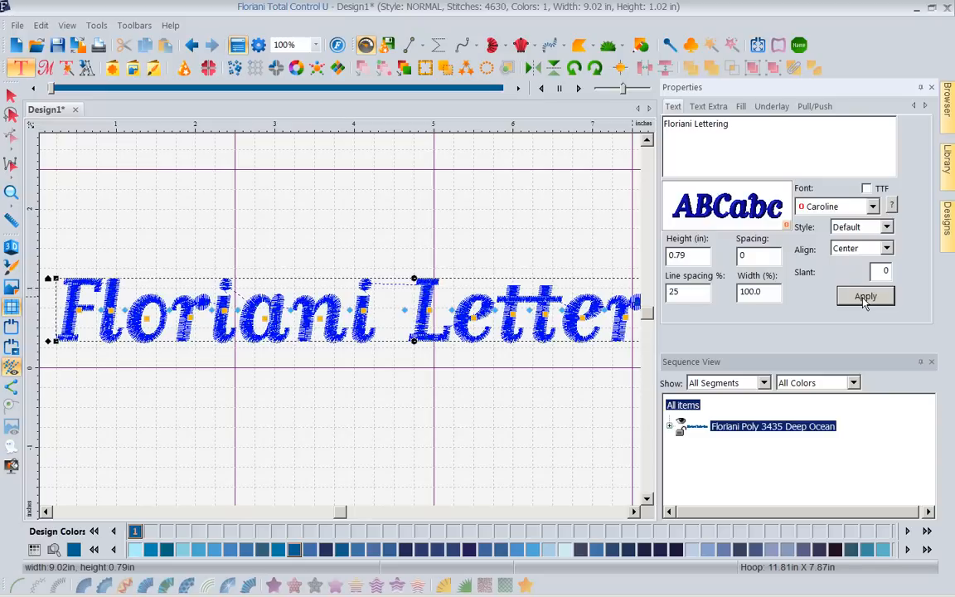
- Set the letter spacing to -2 and slightly widen the gaps after the capital F and the capital L
double_click(756, 254)
left_click(854, 304)
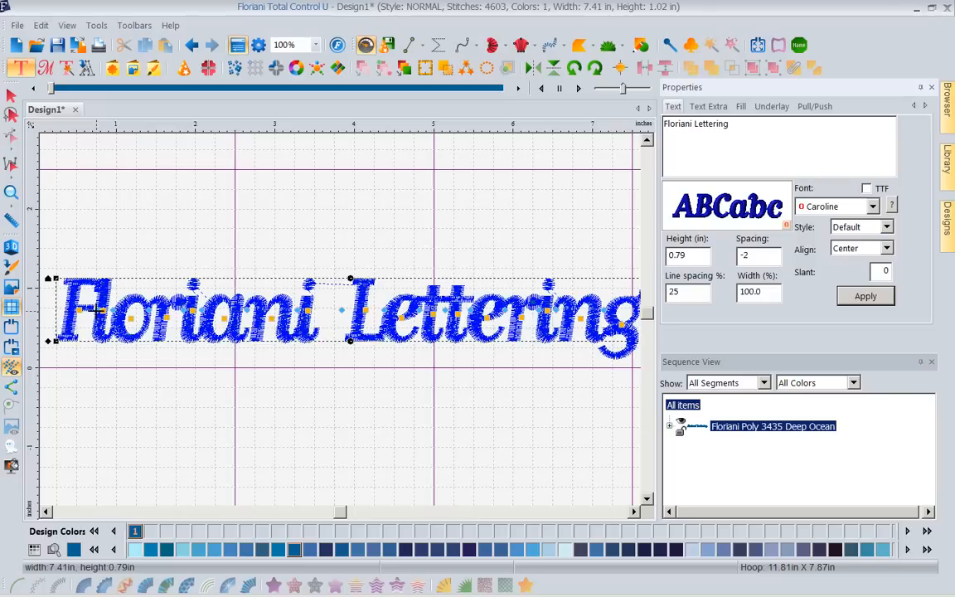
left_click_drag(97, 311, 103, 310)
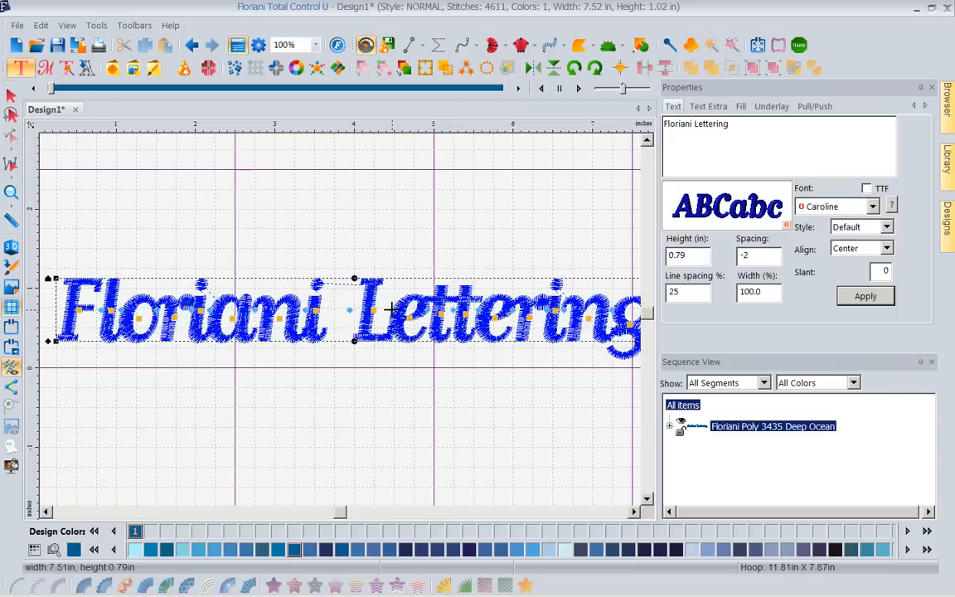
left_click_drag(390, 308, 395, 308)
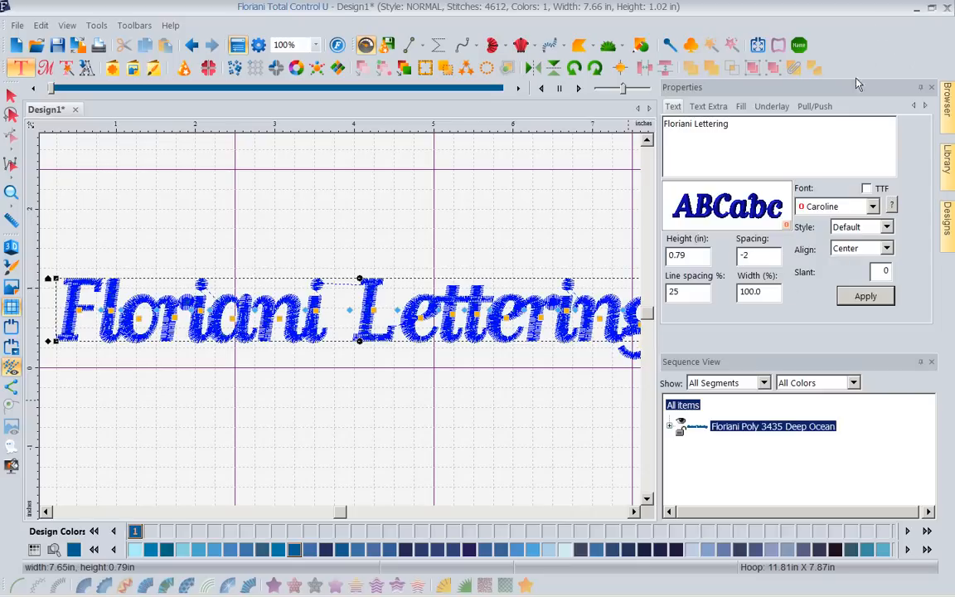
- Change the lettering to the Breezy font with the default style and a spacing of 0
left_click(872, 206)
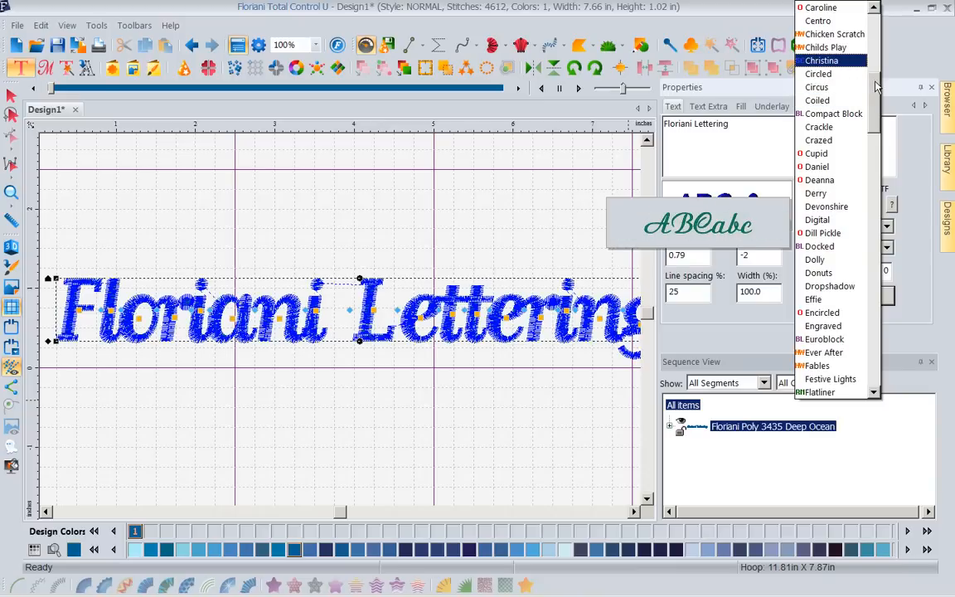
scroll(825, 60, "up", 7)
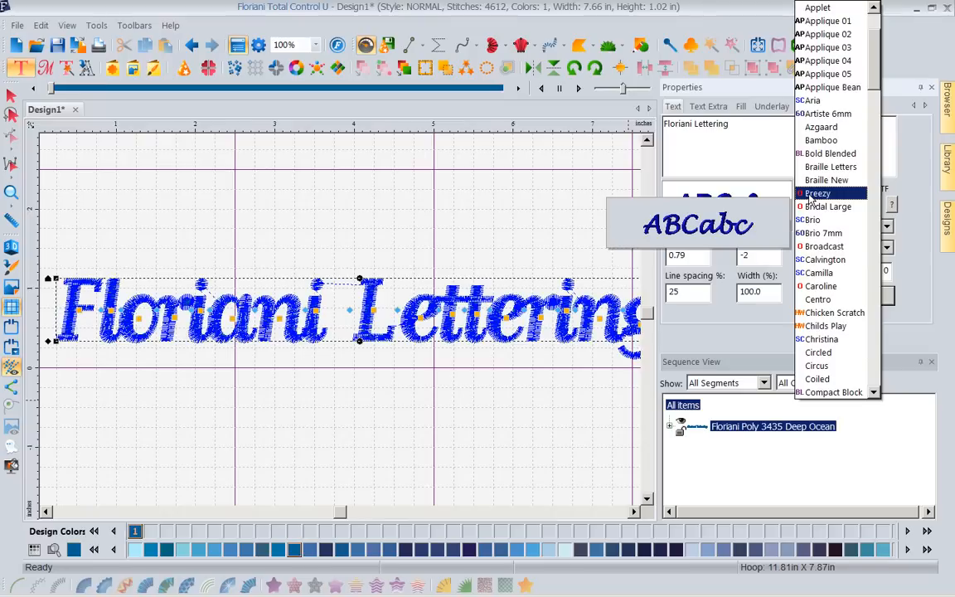
left_click(812, 194)
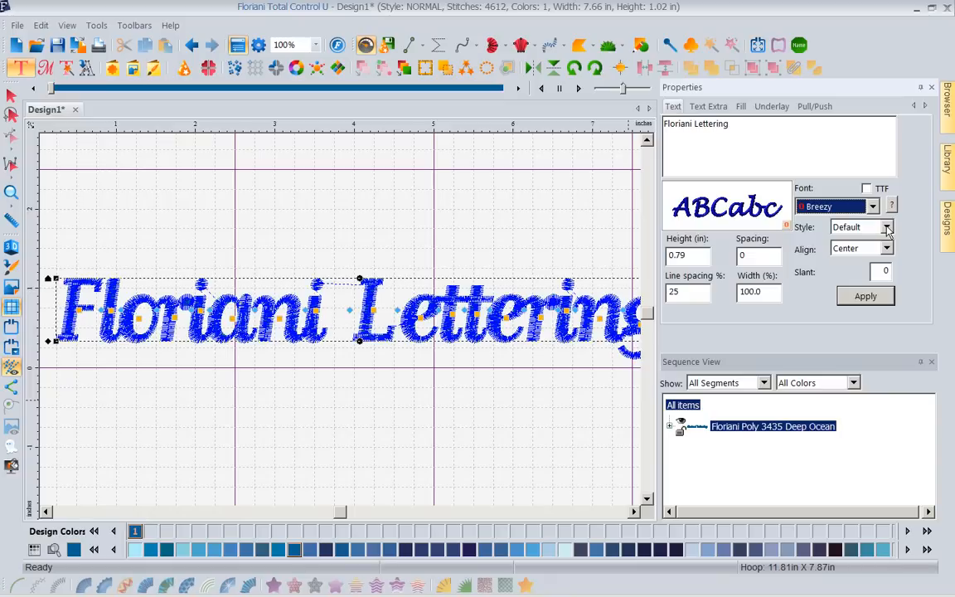
left_click(862, 299)
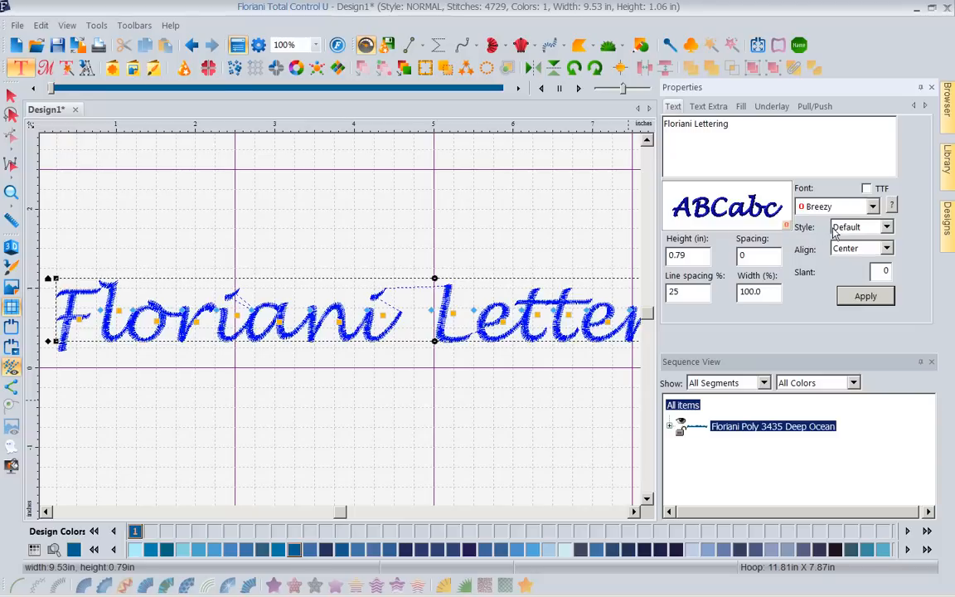
- Apply the Run style to the Breezy lettering
left_click(886, 227)
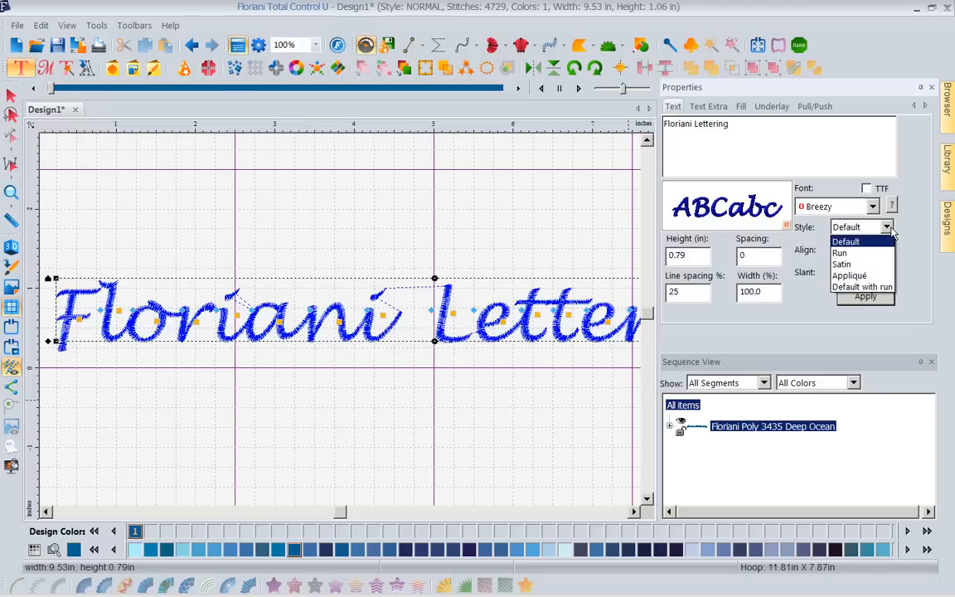
left_click(844, 254)
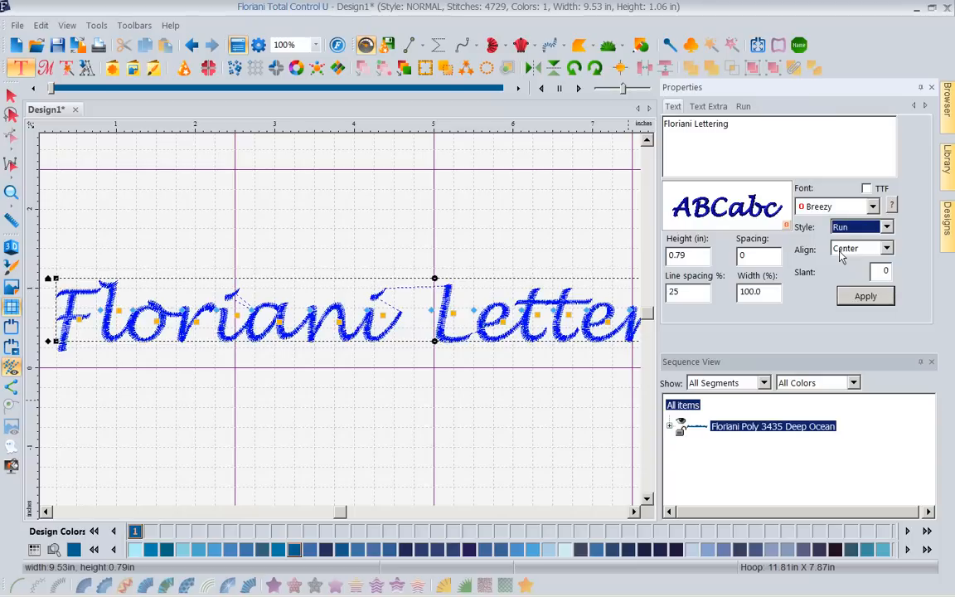
left_click(867, 297)
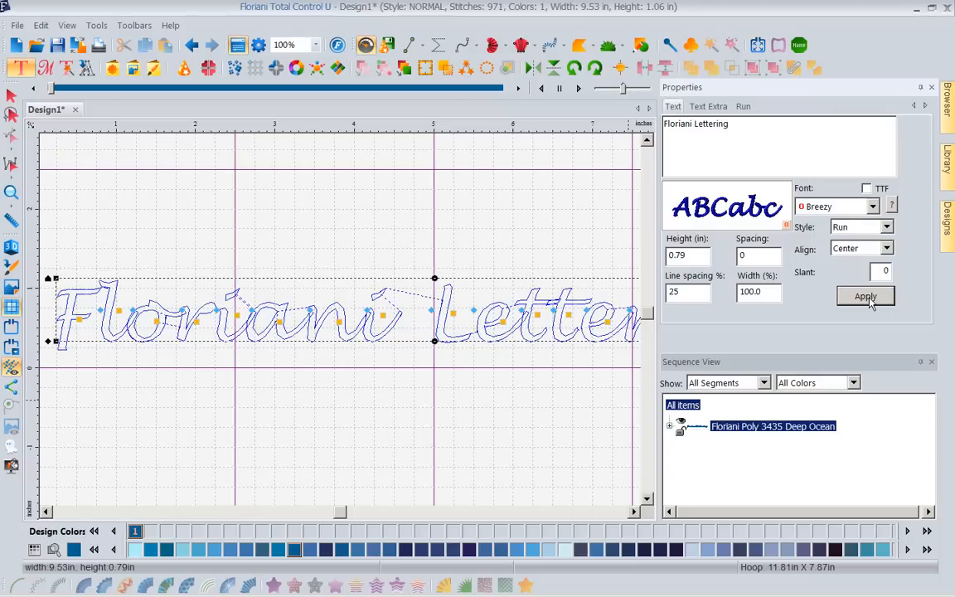
- Apply the Satin style to the Breezy lettering with its preset letter spacing of 2
left_click(887, 228)
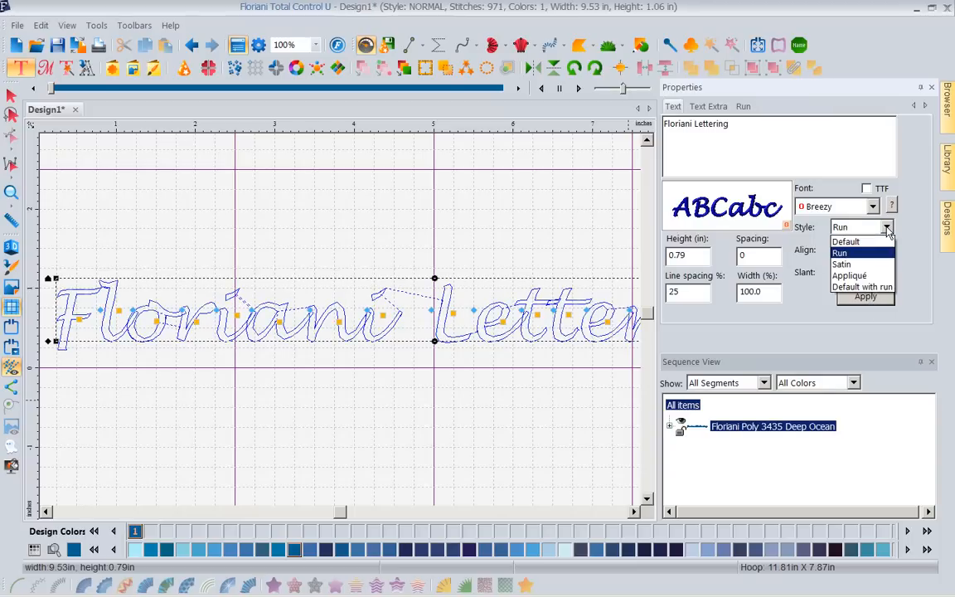
left_click(848, 267)
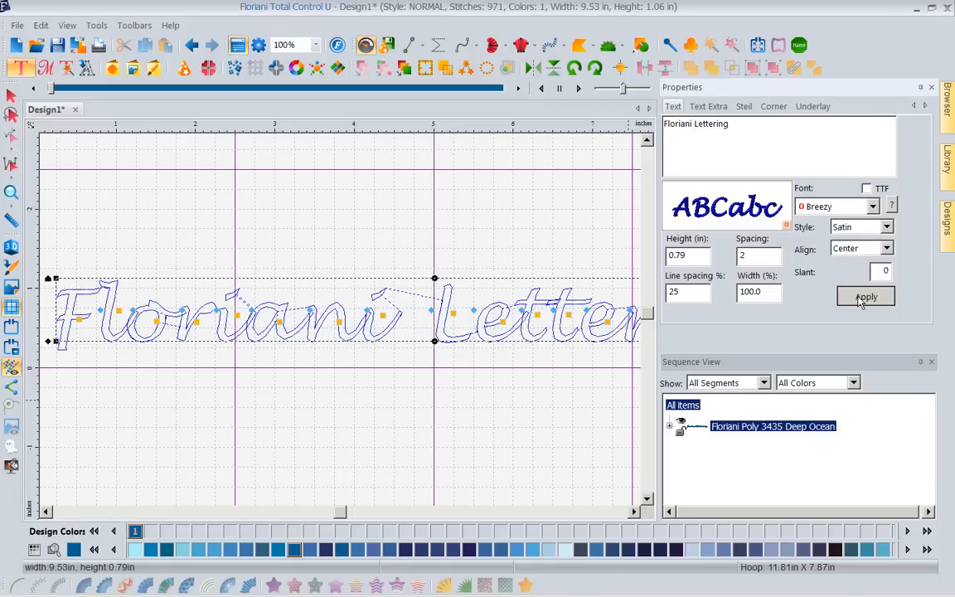
left_click(862, 299)
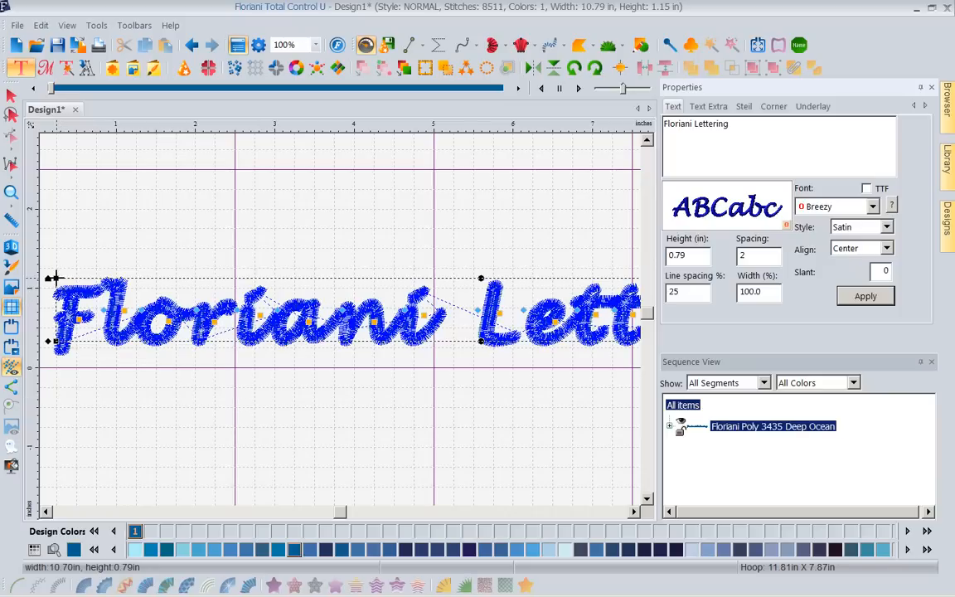
- Enlarge the satin lettering on the canvas to about 1.93 in high and dismiss the satin width warning
mouse_move(56, 277)
left_mouse_down()
mouse_move(47, 223)
mouse_move(47, 280)
left_mouse_up()
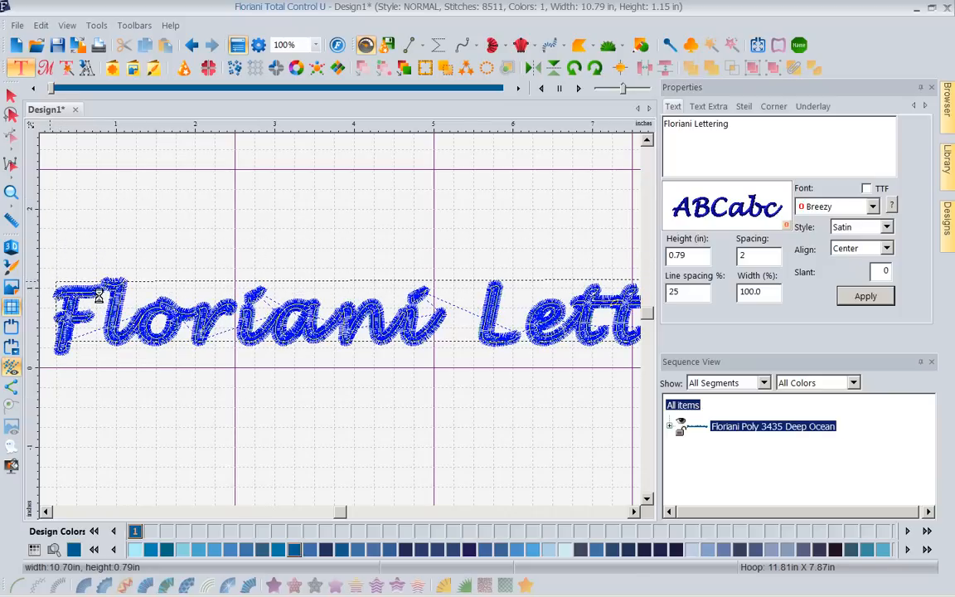
left_click_drag(48, 282, 43, 192)
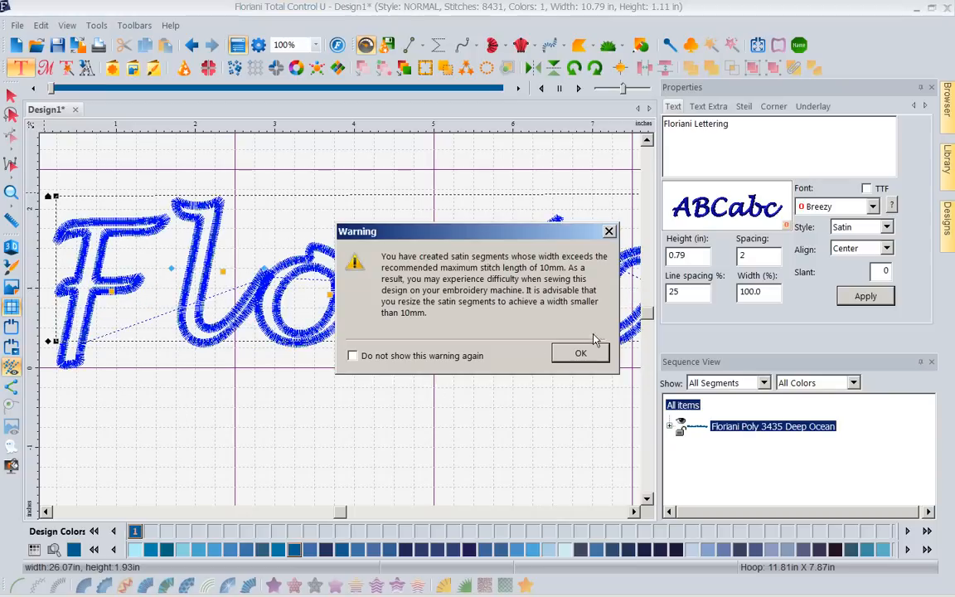
left_click(581, 355)
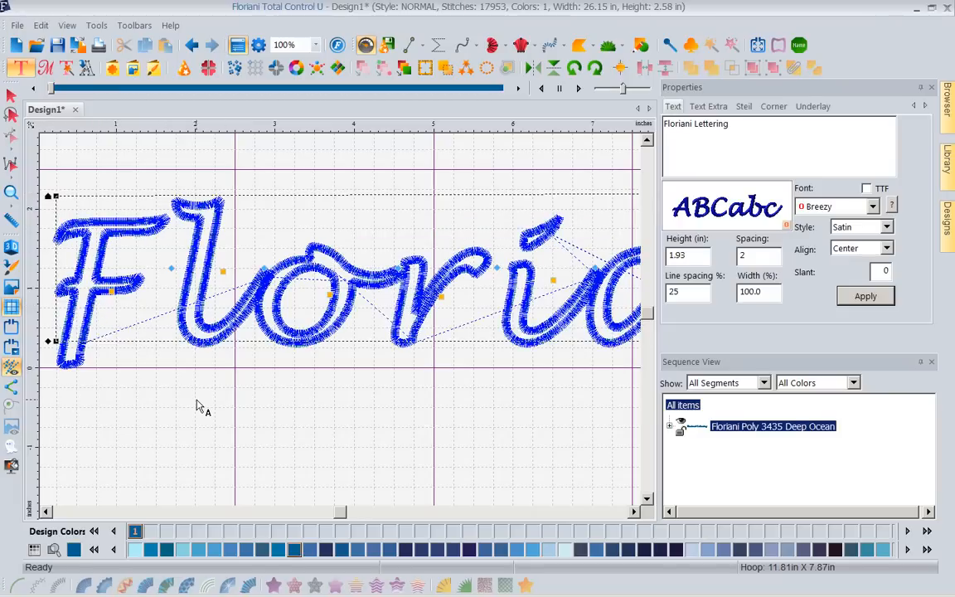
- Apply the Appliqué style to the Breezy lettering and dismiss the satin width warning
left_click(886, 228)
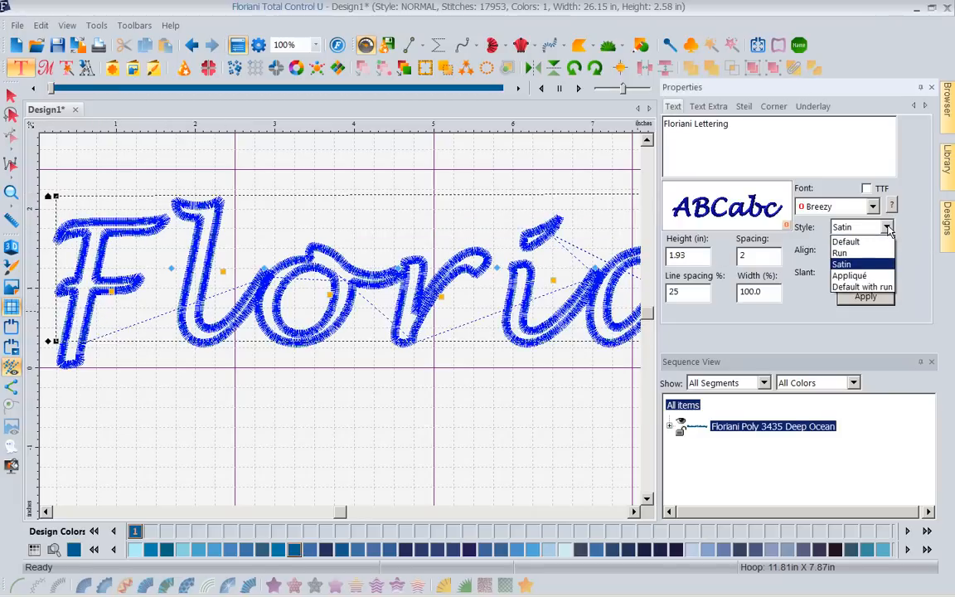
left_click(849, 276)
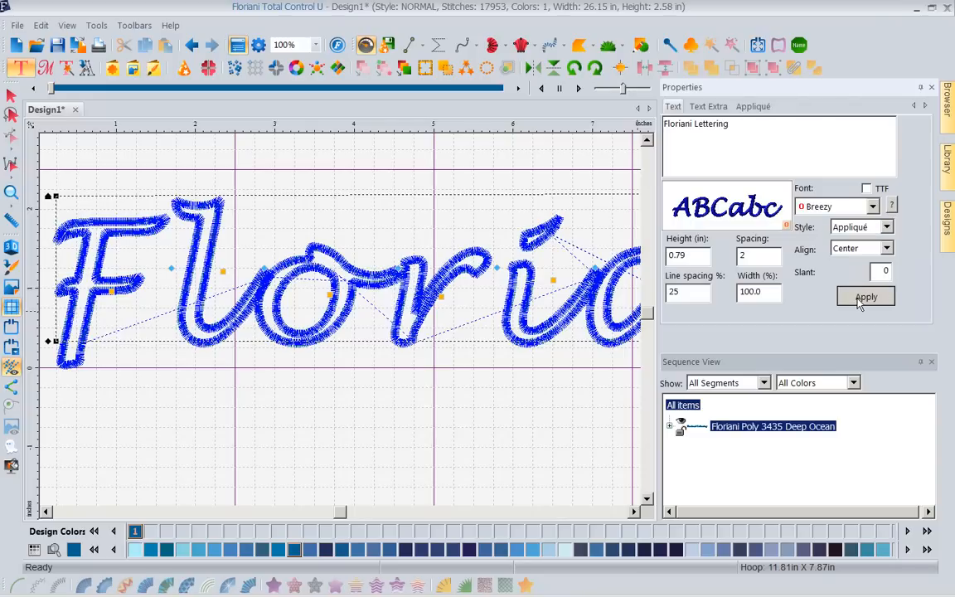
left_click(862, 298)
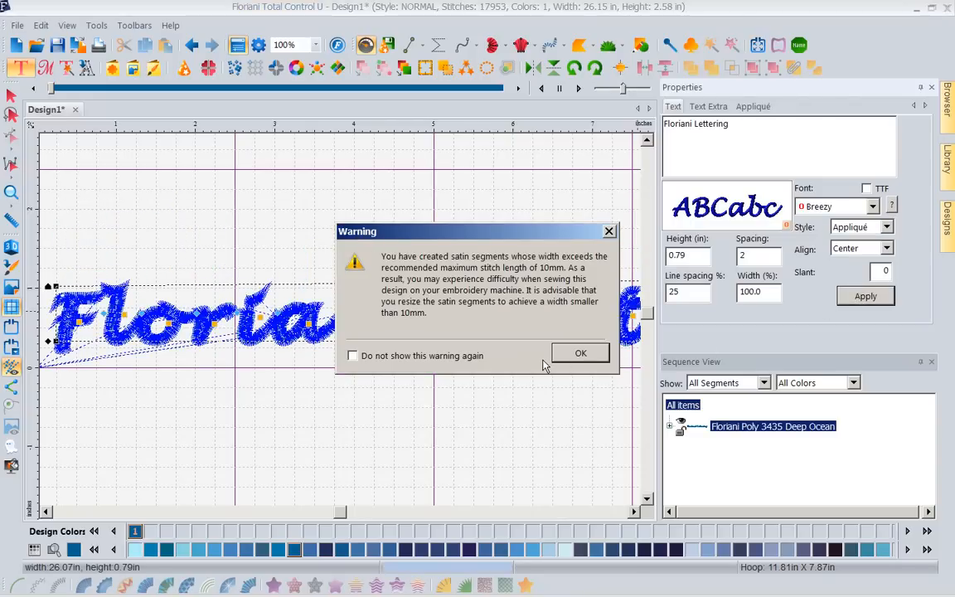
left_click(580, 354)
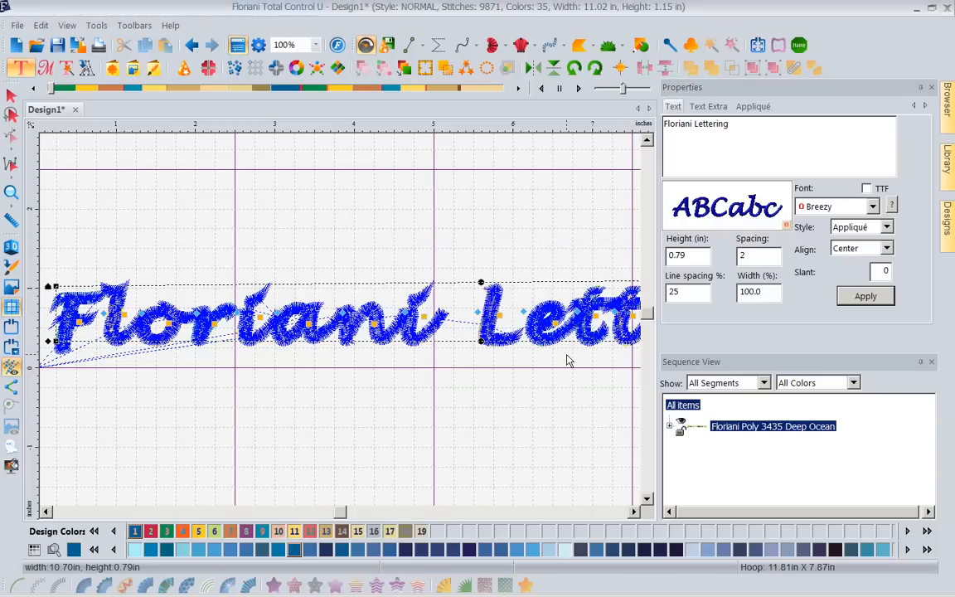
- Set the appliqué lettering's height to 2 in, apply it and dismiss the satin width warning
left_click(695, 254)
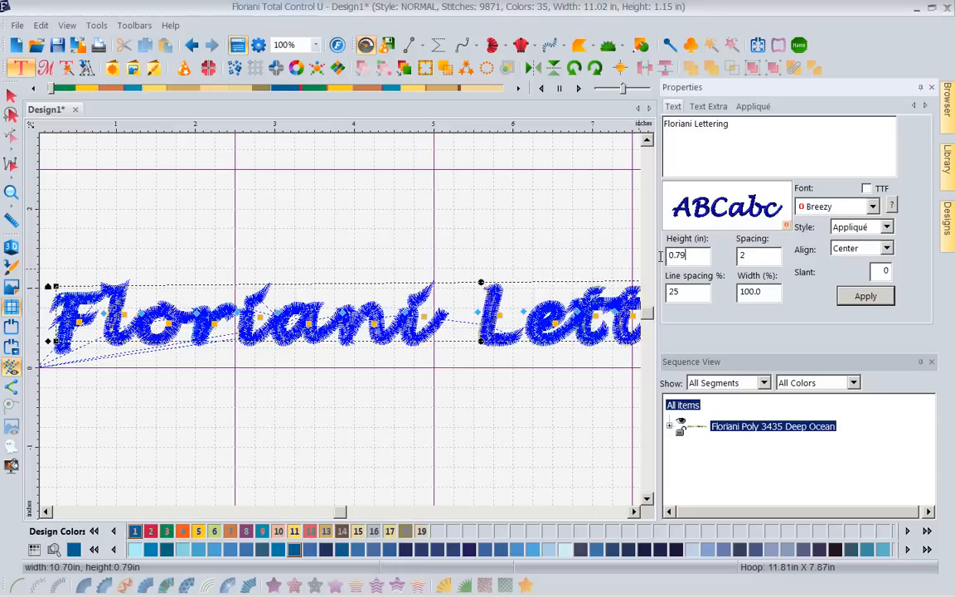
left_click_drag(661, 256, 605, 272)
type("2")
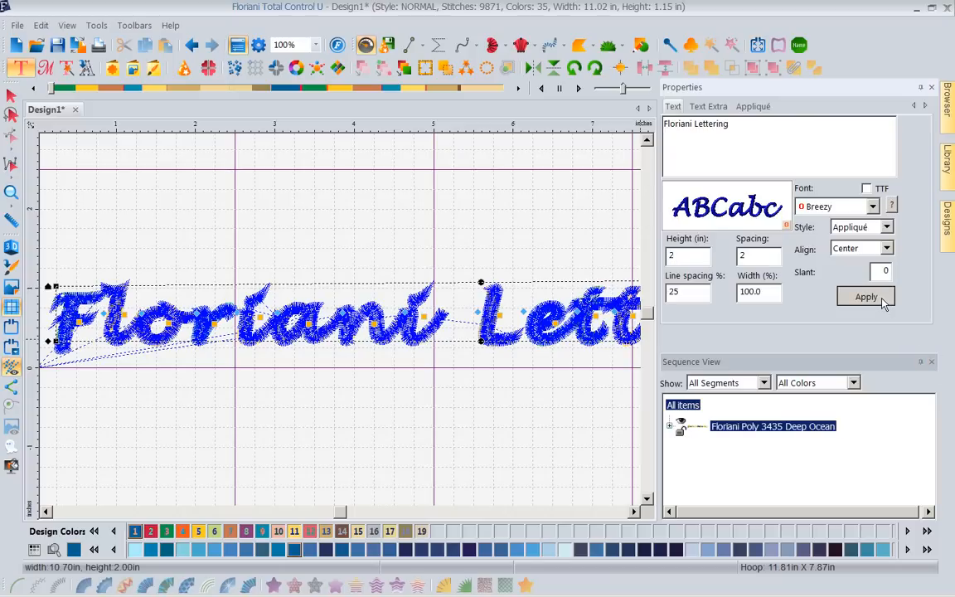
left_click(867, 297)
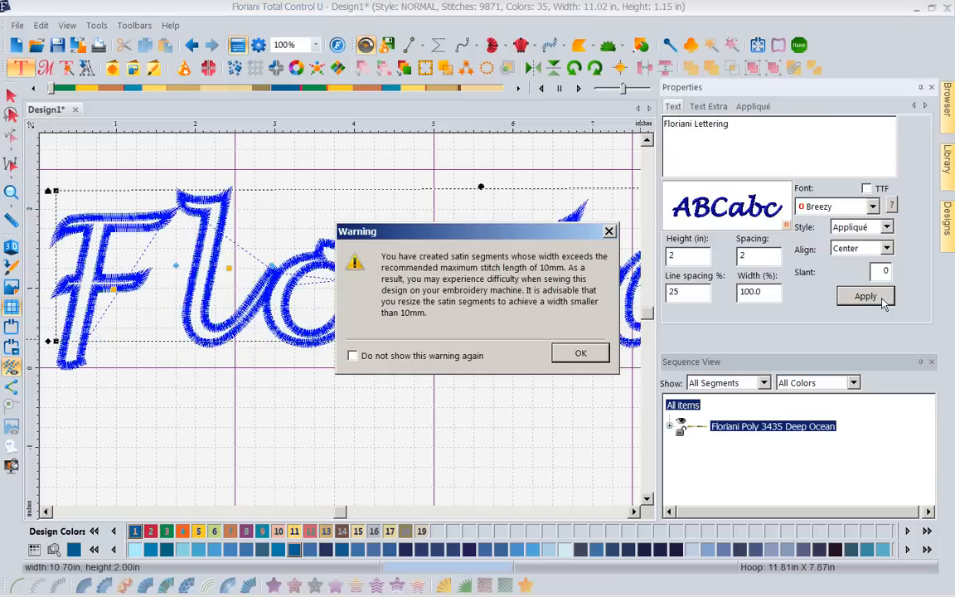
left_click(579, 354)
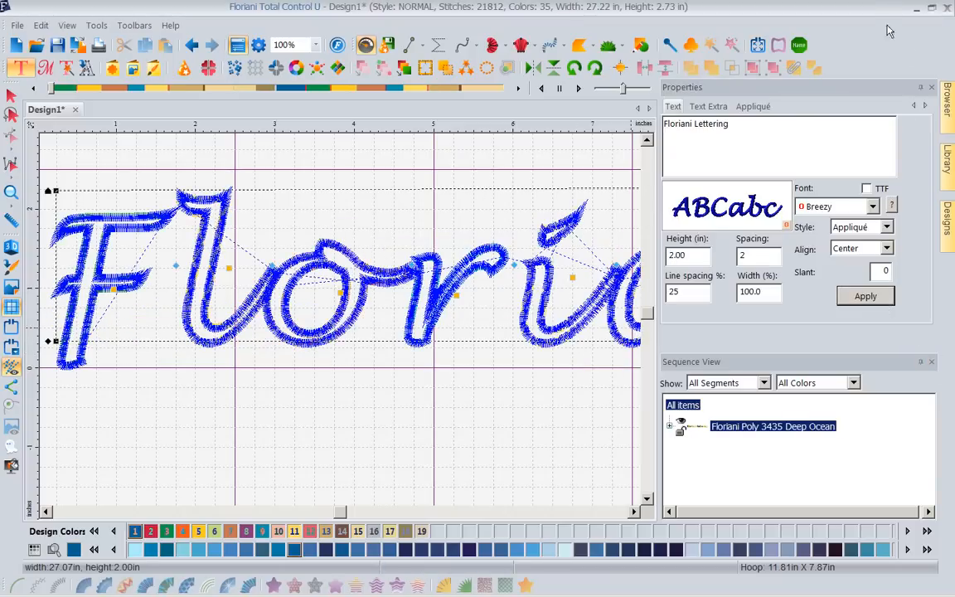
- Examine the appliqué settings and the available appliqué types, and return to the text settings
left_click(756, 109)
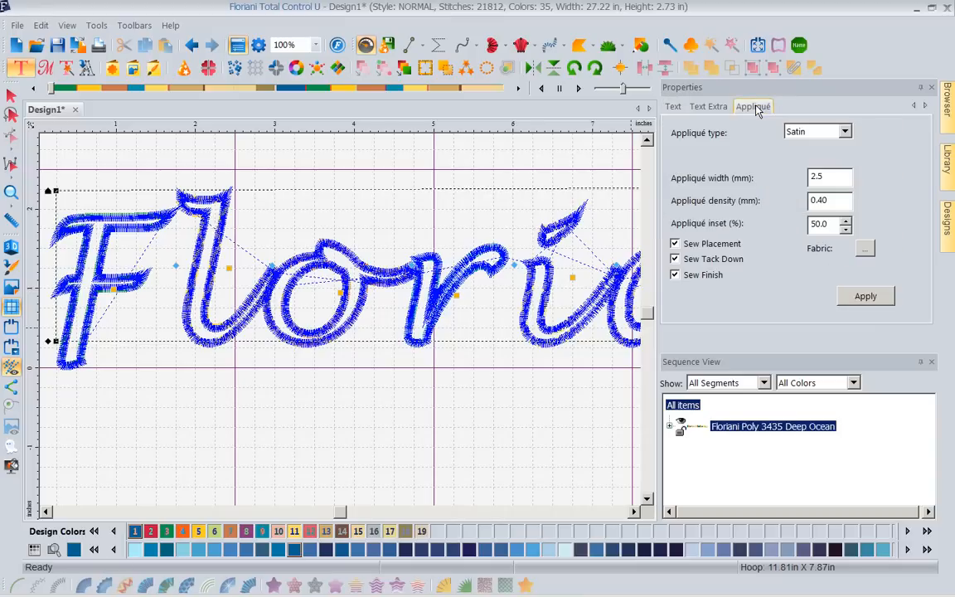
left_click(845, 133)
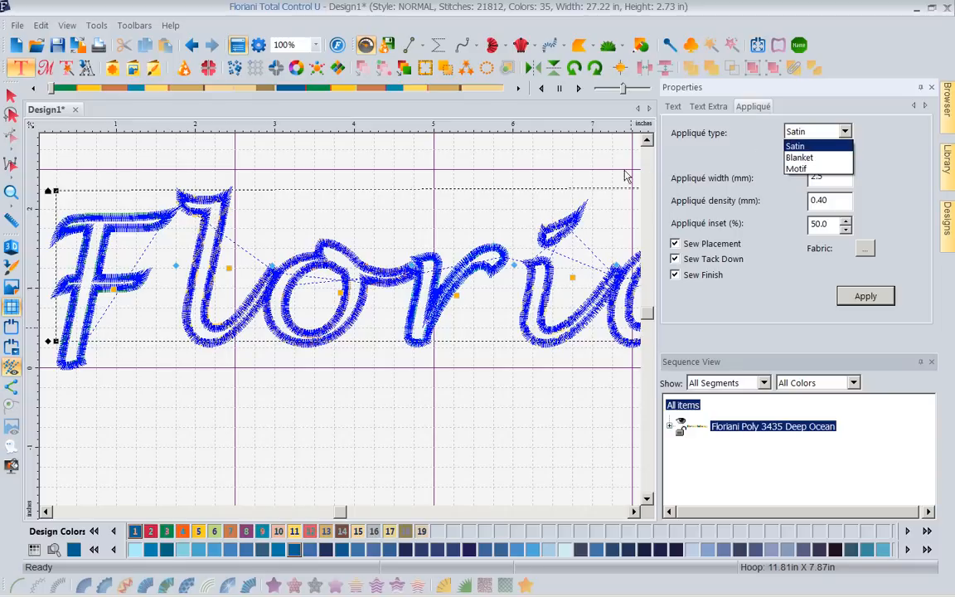
left_click(676, 107)
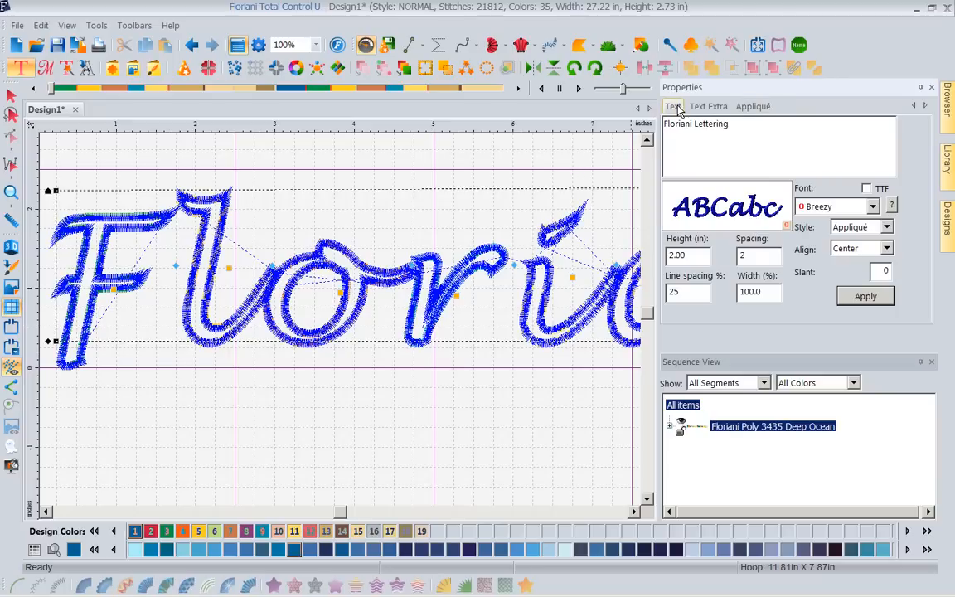
- Apply the Default with run style to the Breezy lettering
left_click(884, 227)
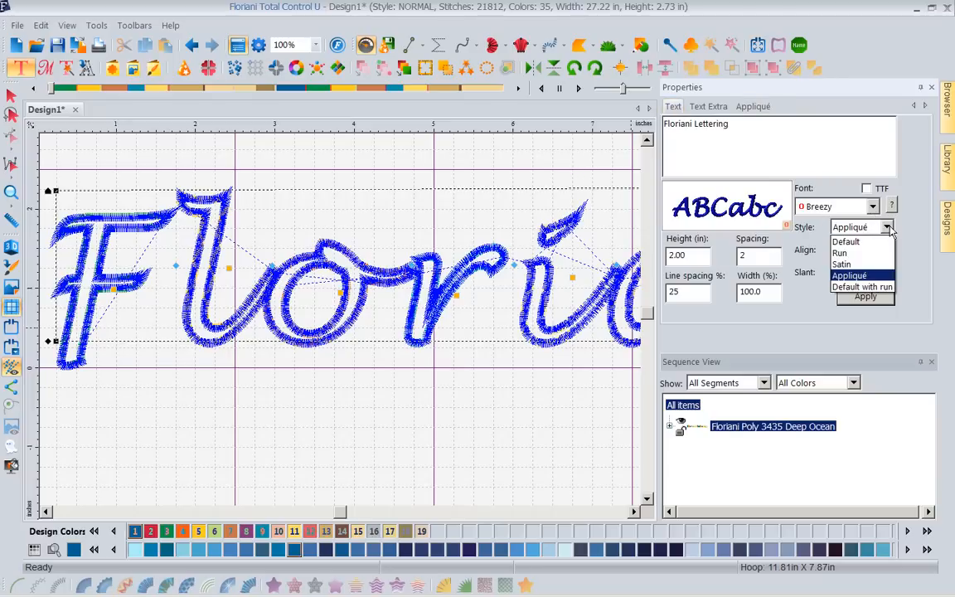
left_click(863, 287)
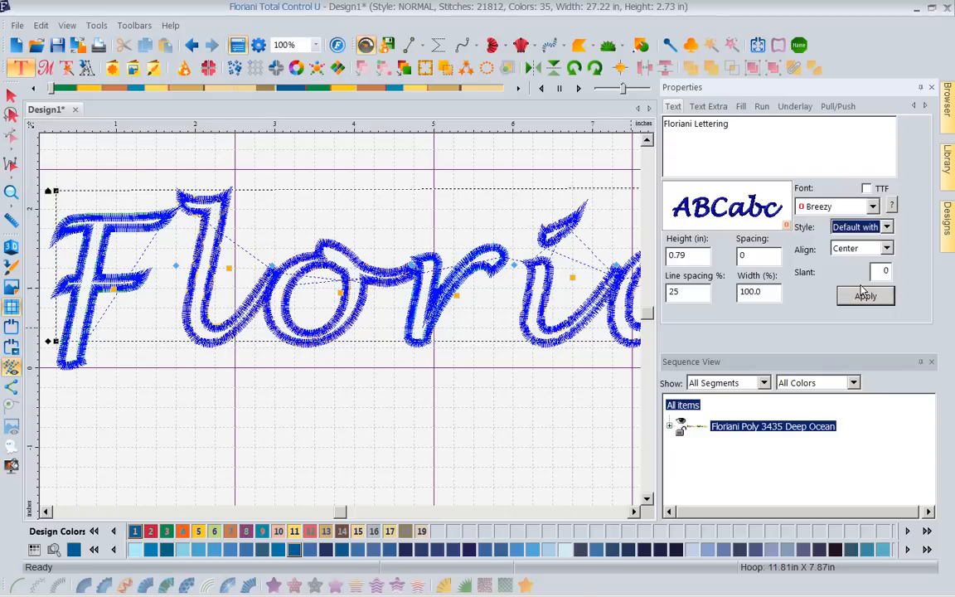
left_click(869, 300)
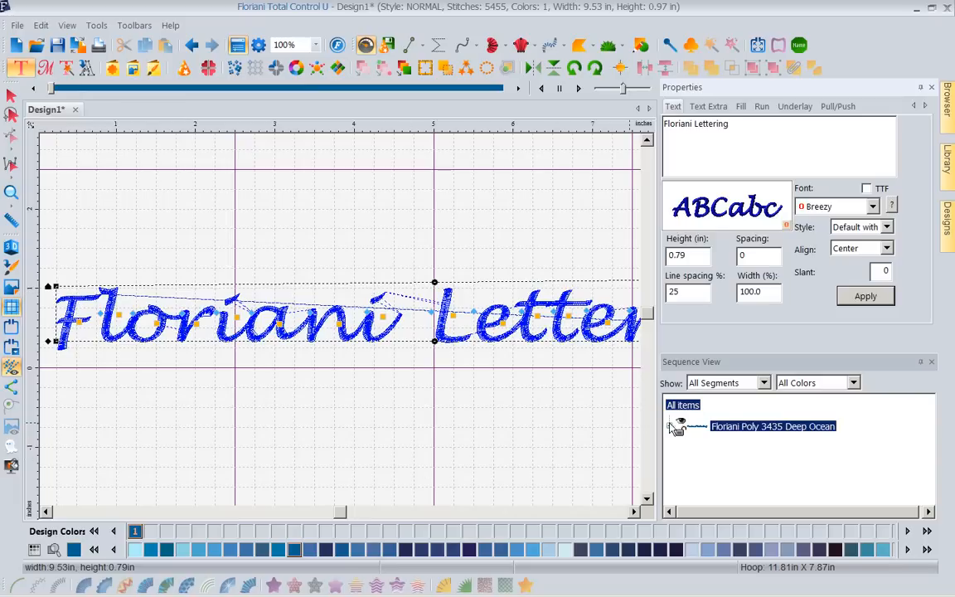
- Break up the lettering into its separate stitch segments and select the run outline of the letter F
left_click(671, 426)
left_click(701, 452)
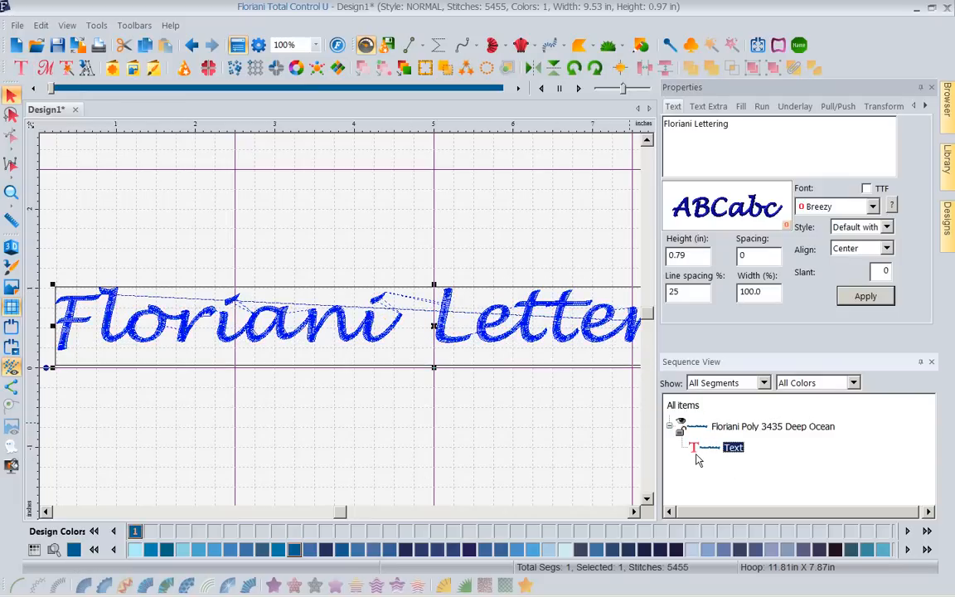
right_click(698, 448)
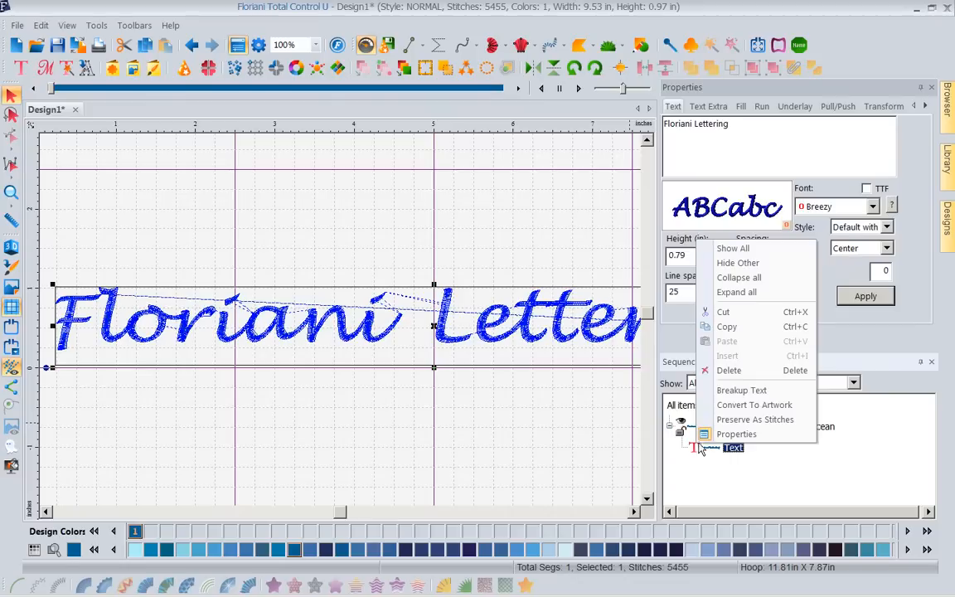
left_click(742, 392)
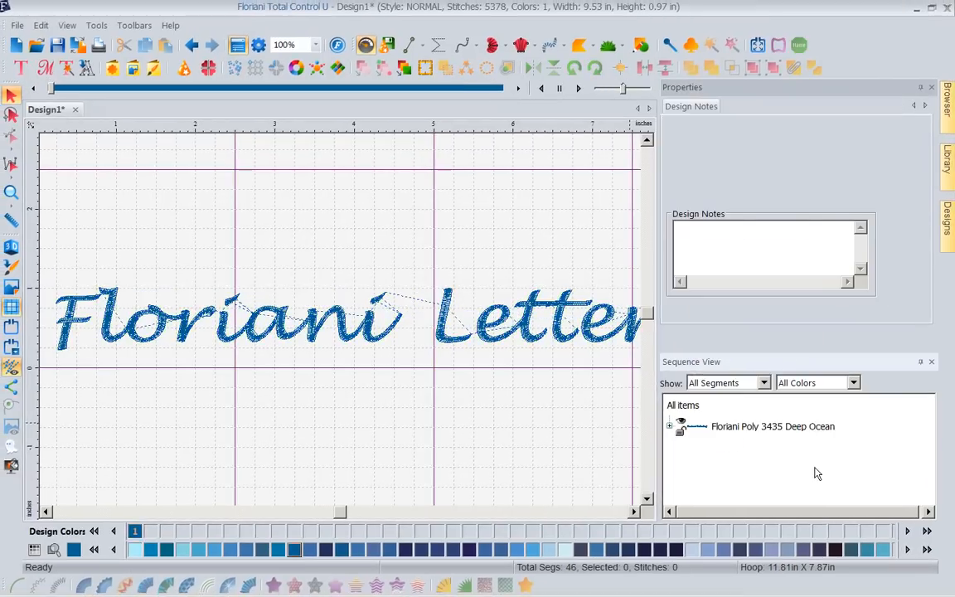
left_click(669, 424)
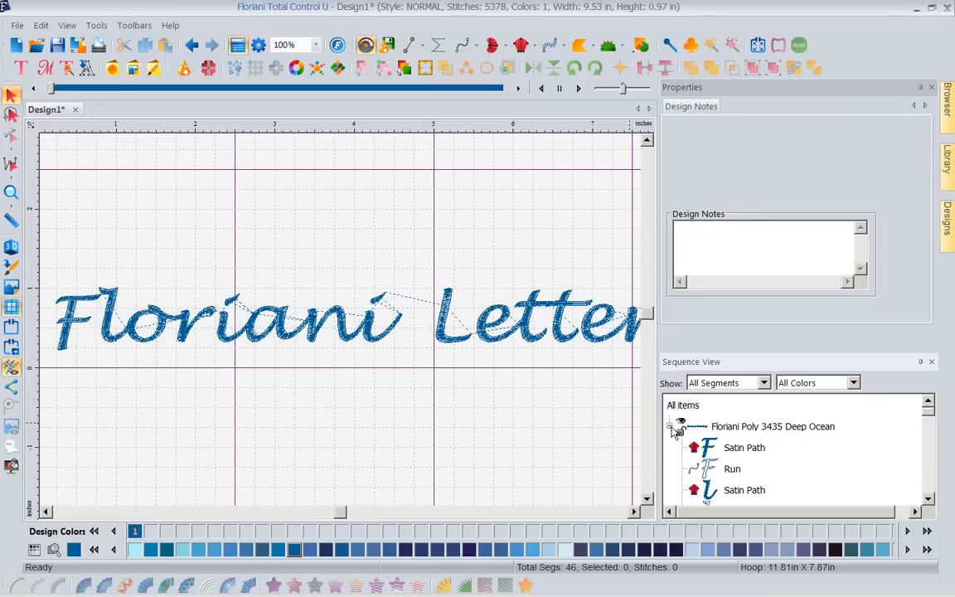
left_click(731, 469)
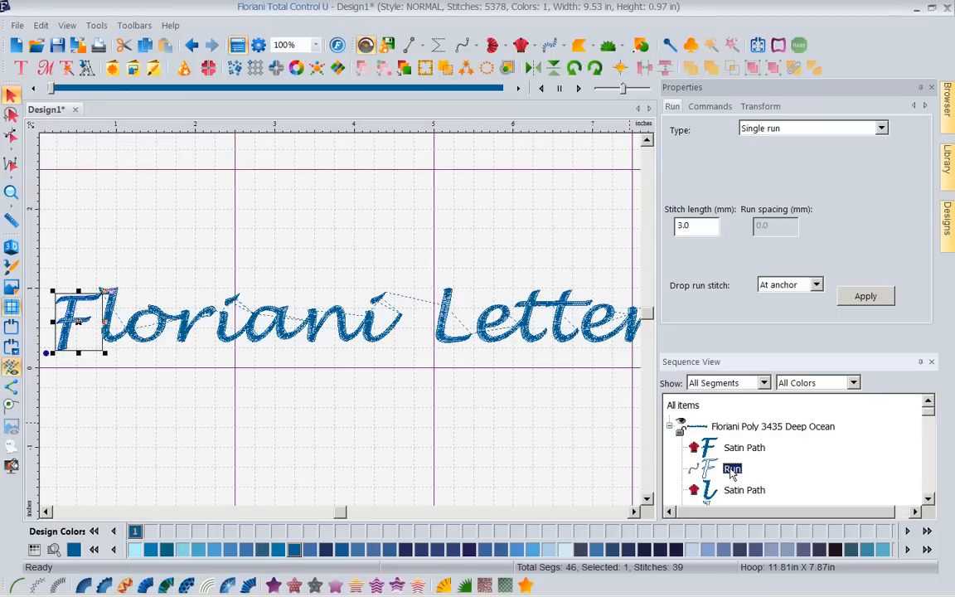
- Hide the object properties and try to add the run outlines of l and o to the selected F outline
left_click(931, 88)
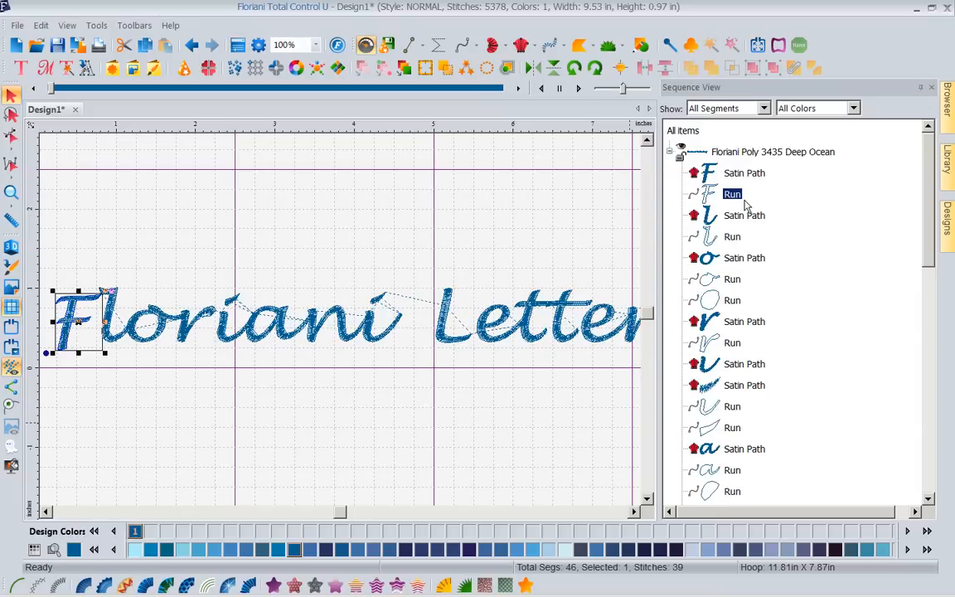
left_click(733, 238, "ctrl")
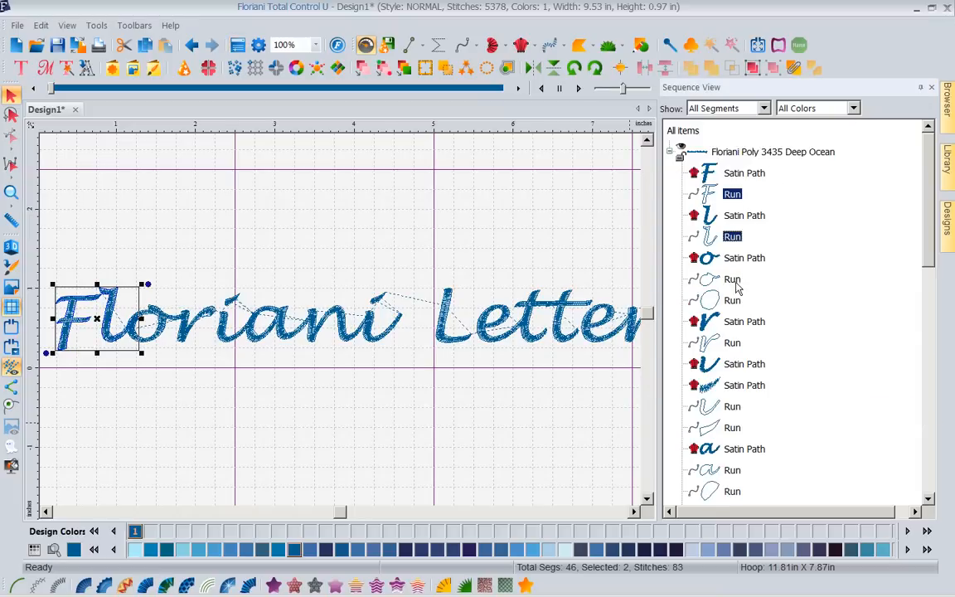
left_click_drag(737, 282, 736, 308)
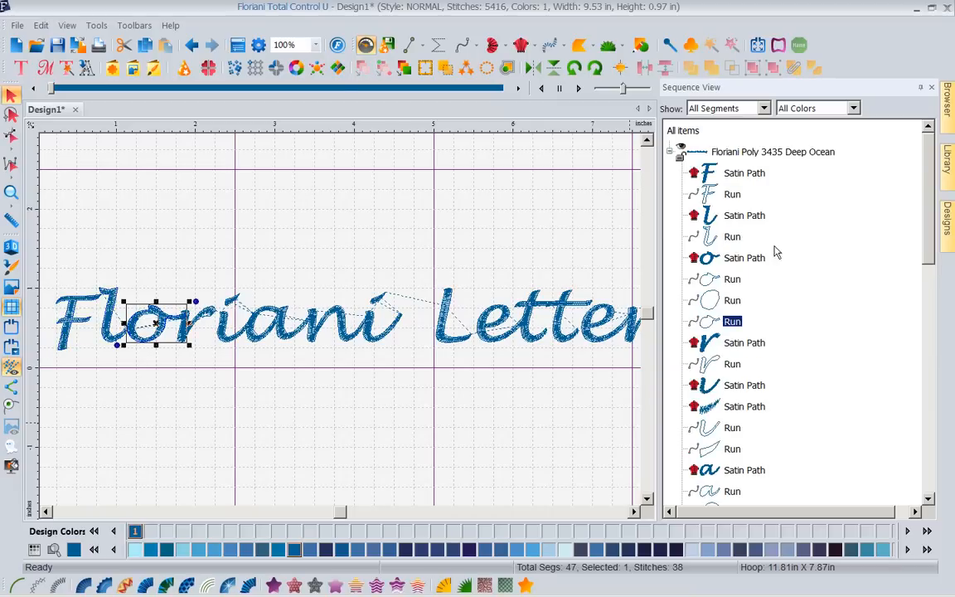
- Try to select the run outlines one by one, from F through the a of Floriani, in the segment sequence
left_click(732, 195, "ctrl")
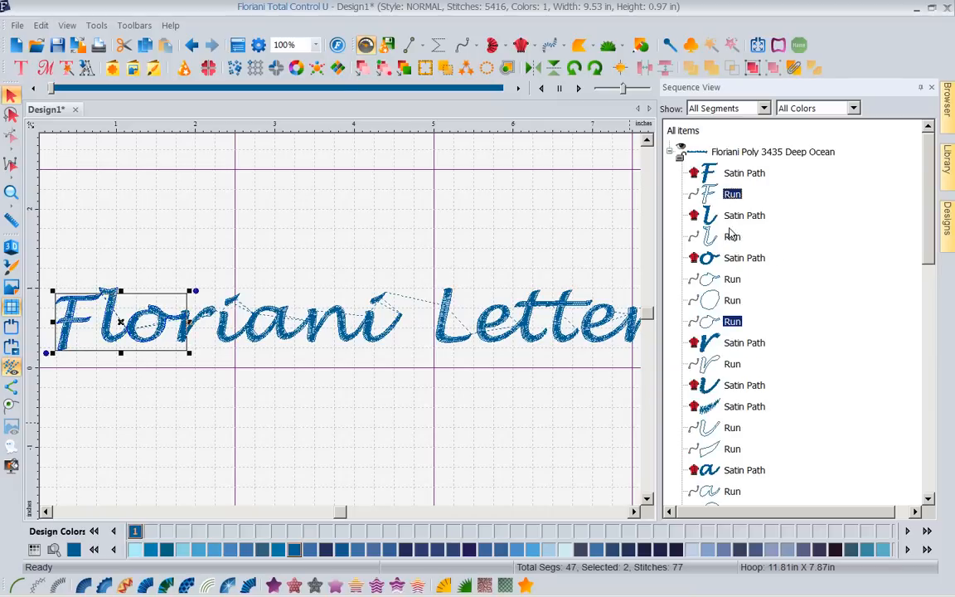
left_click(732, 237, "ctrl")
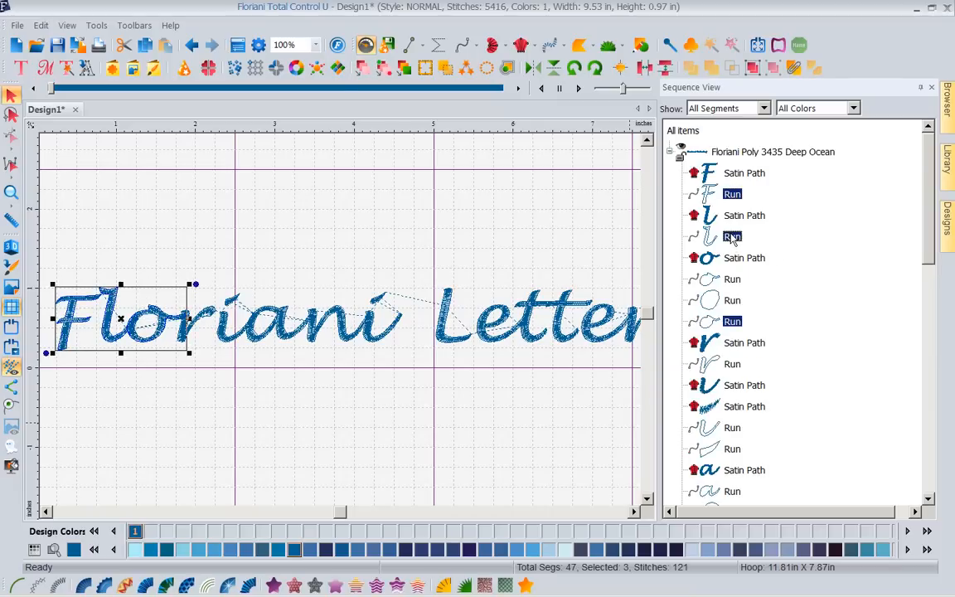
left_click(732, 280, "ctrl")
left_click(732, 300, "ctrl")
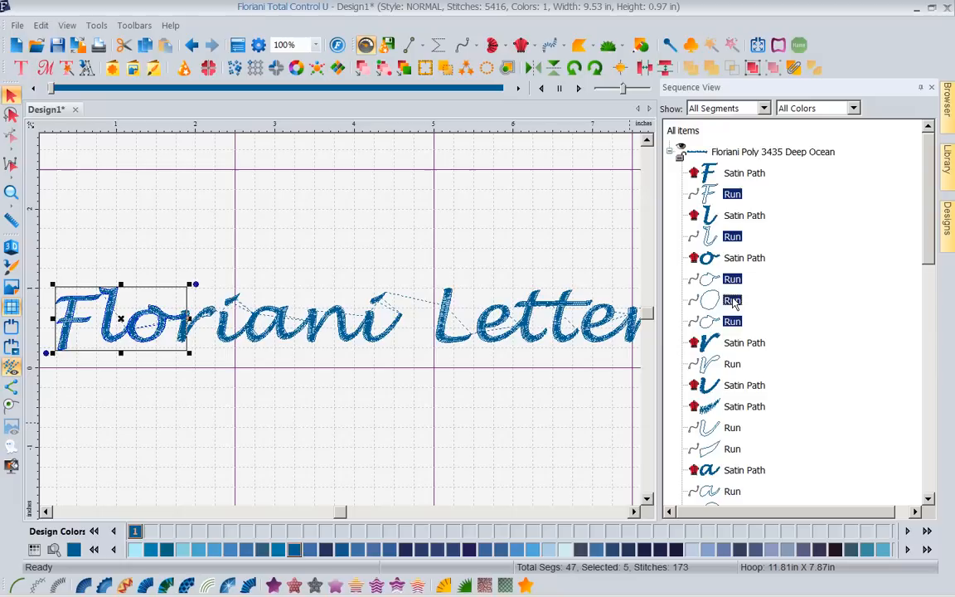
left_click(732, 365, "ctrl")
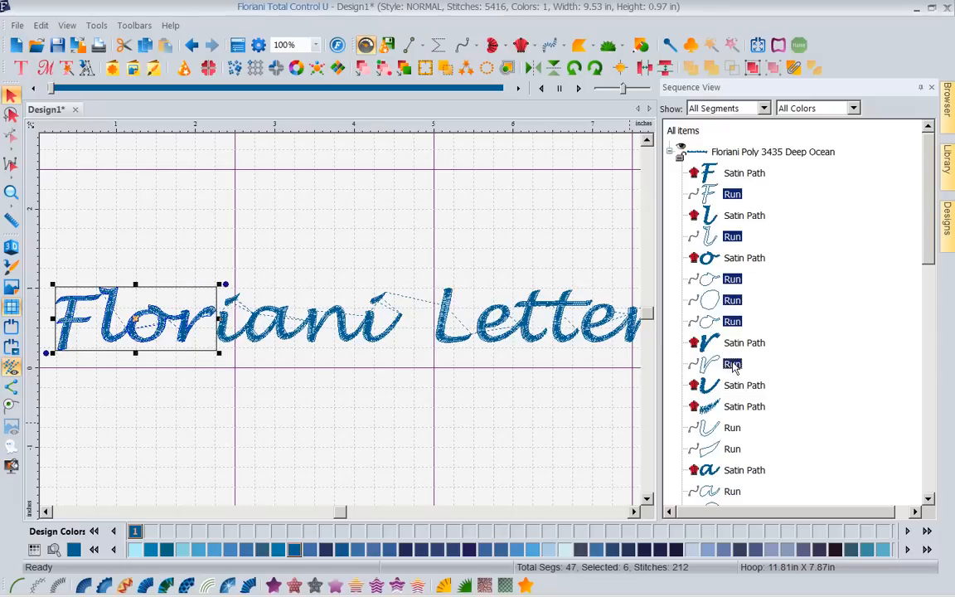
left_click(732, 427, "ctrl")
left_click(731, 448, "ctrl")
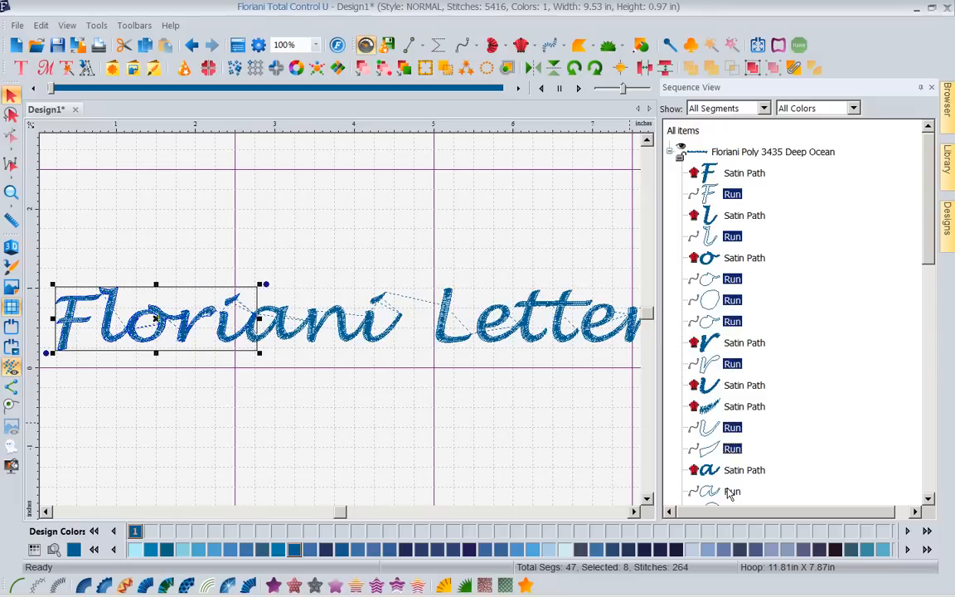
left_click(732, 492, "ctrl")
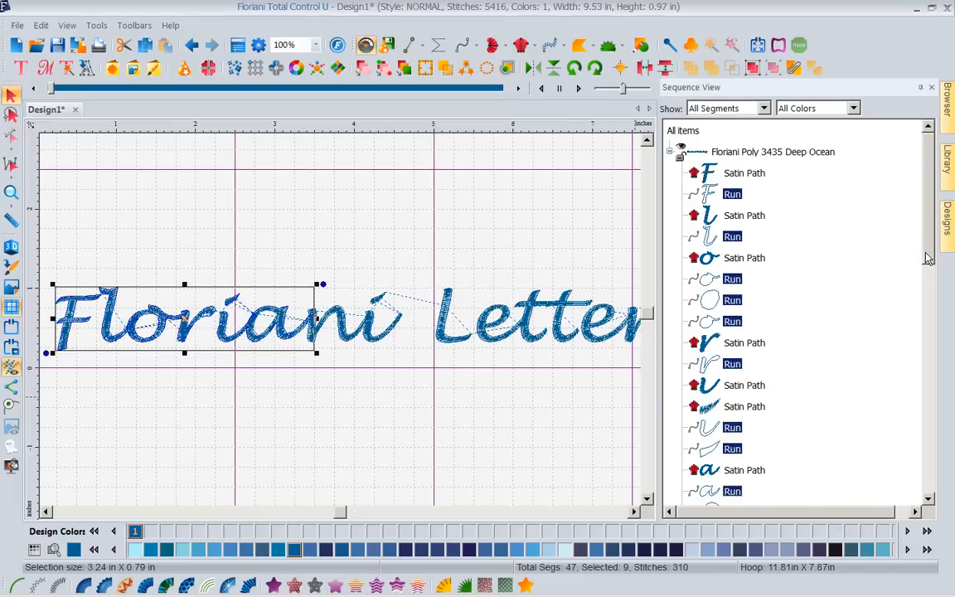
left_click_drag(928, 259, 930, 329)
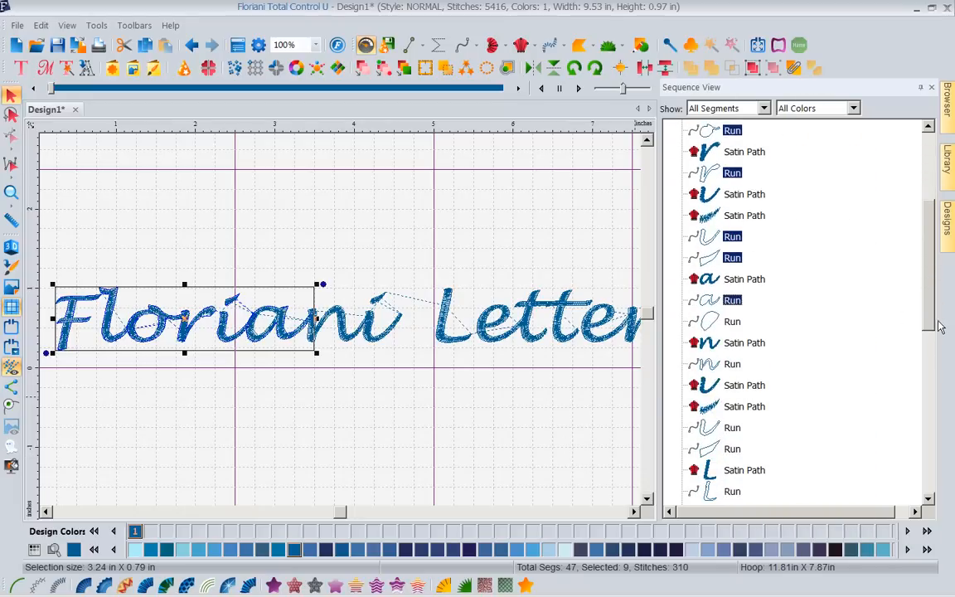
left_click(714, 303)
left_click_drag(713, 303, 712, 323)
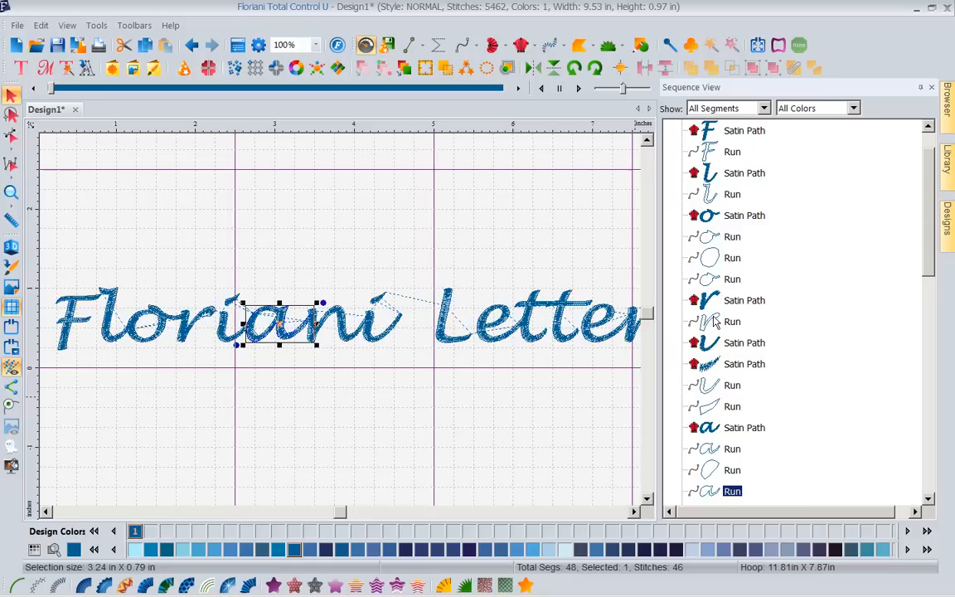
- Filter the segment sequence to Run and select all run outlines from the first to the last letter
left_click(764, 109)
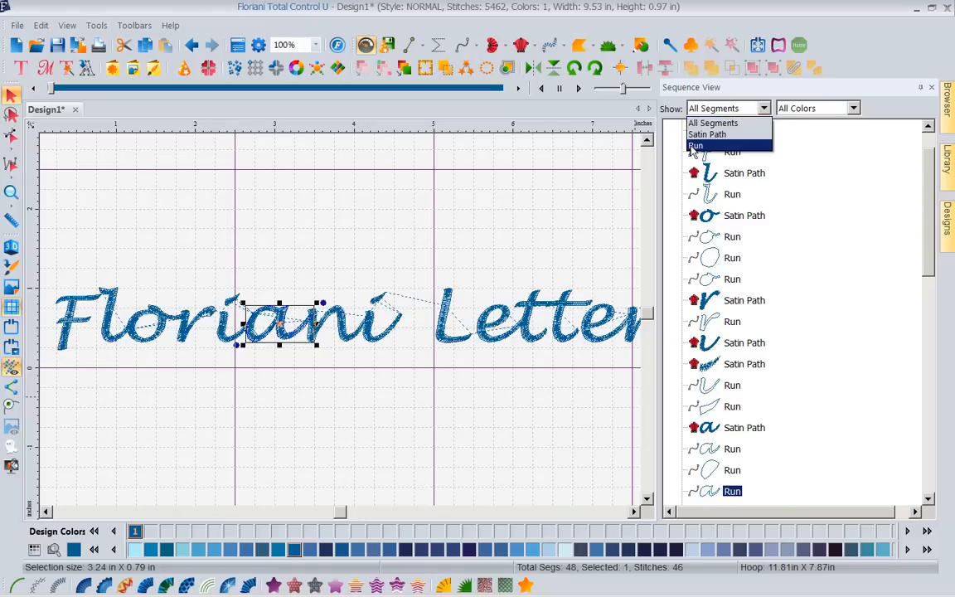
left_click(694, 147)
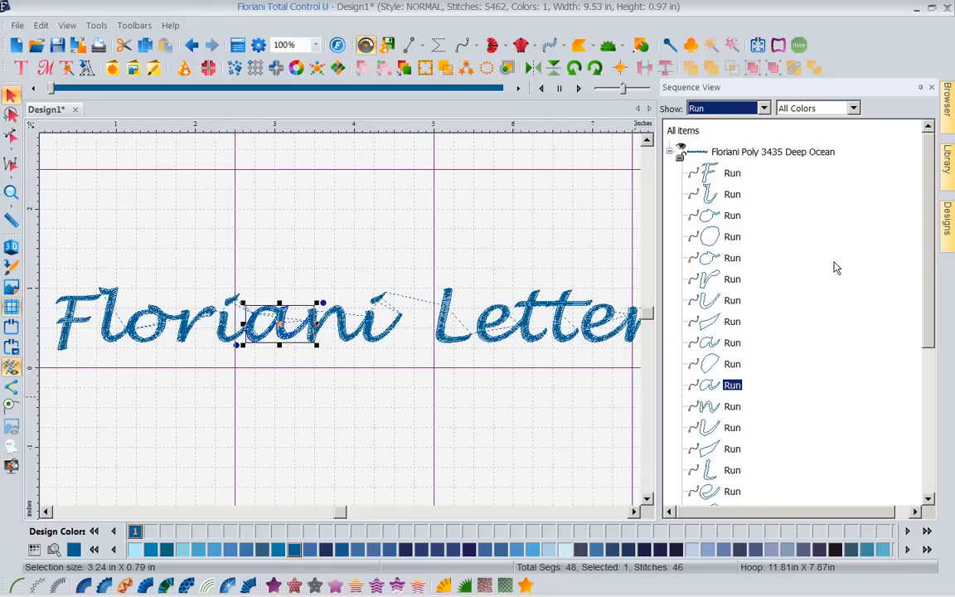
left_click(733, 174)
left_click_drag(929, 202, 935, 370)
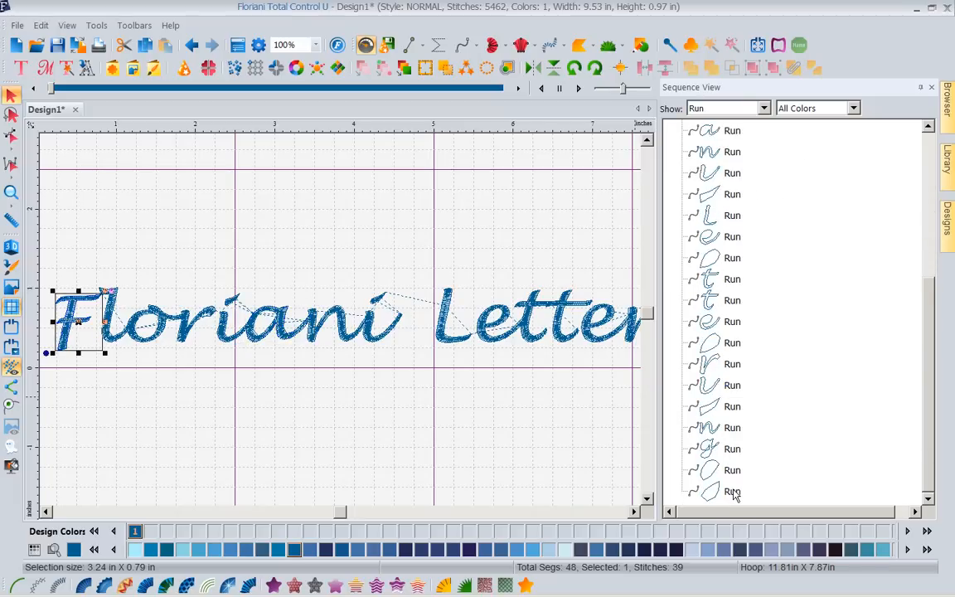
left_click(734, 492, "shift")
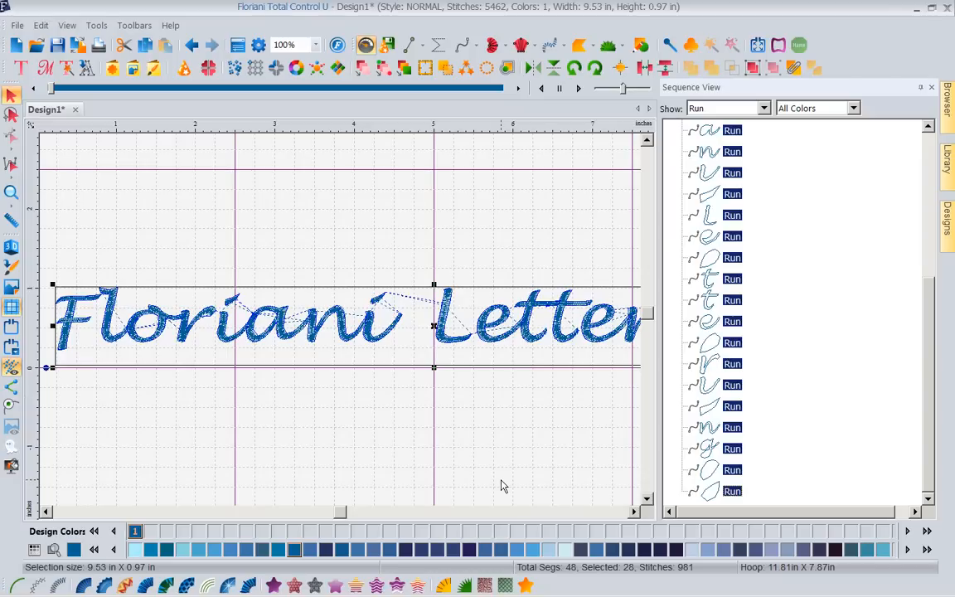
- Recolor the selected run outlines to Floriani Poly Evergreen (255) and clear the selection
left_click(92, 550)
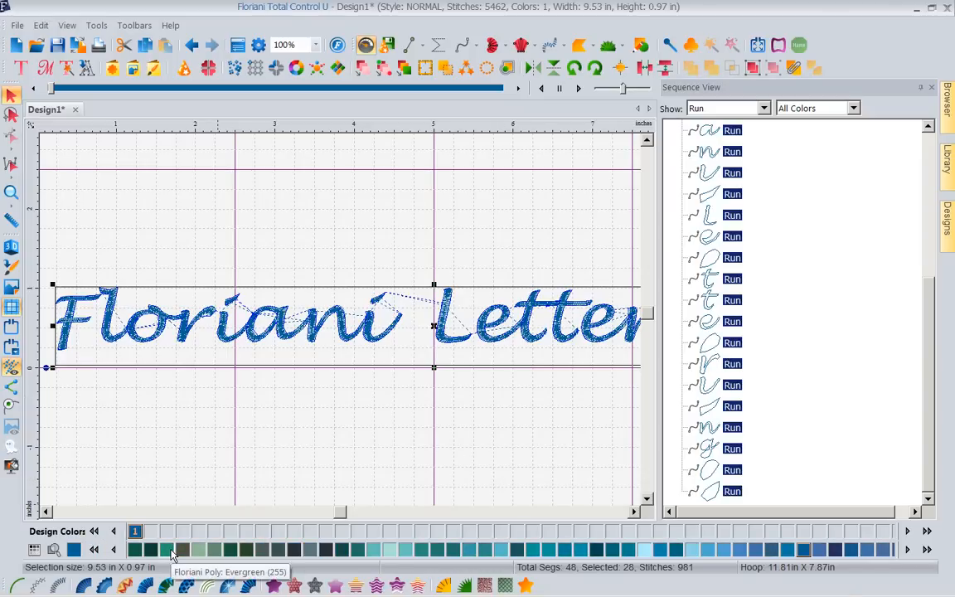
left_click(186, 552)
left_click(545, 442)
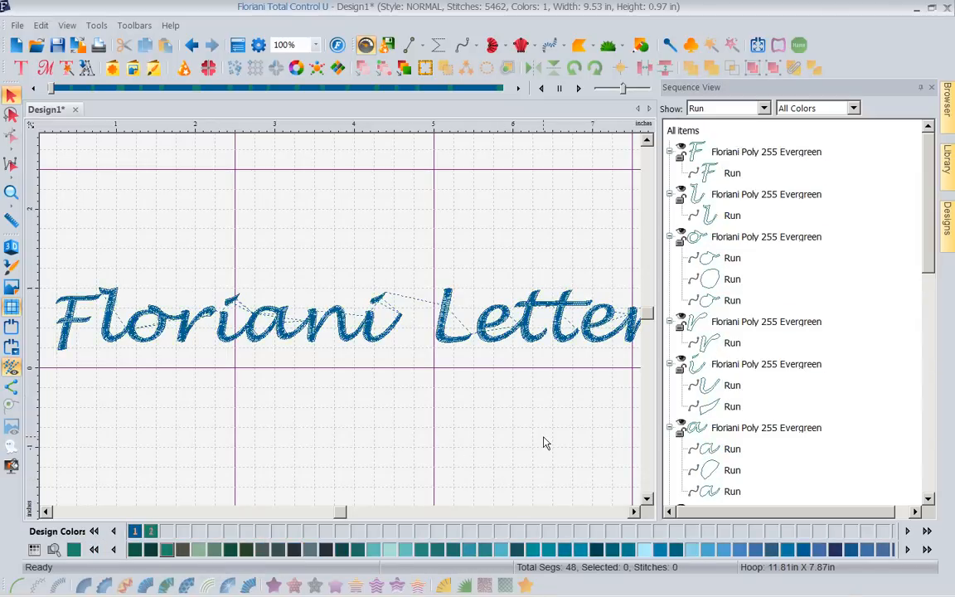
- Show all segments in the sequence again and display the outlined lettering in 3D
left_click(764, 108)
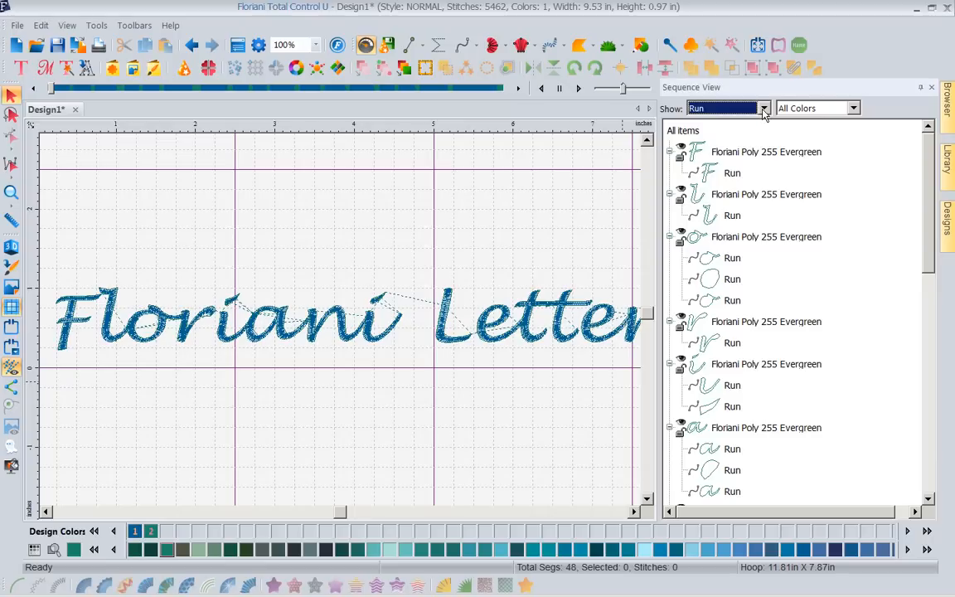
left_click(763, 108)
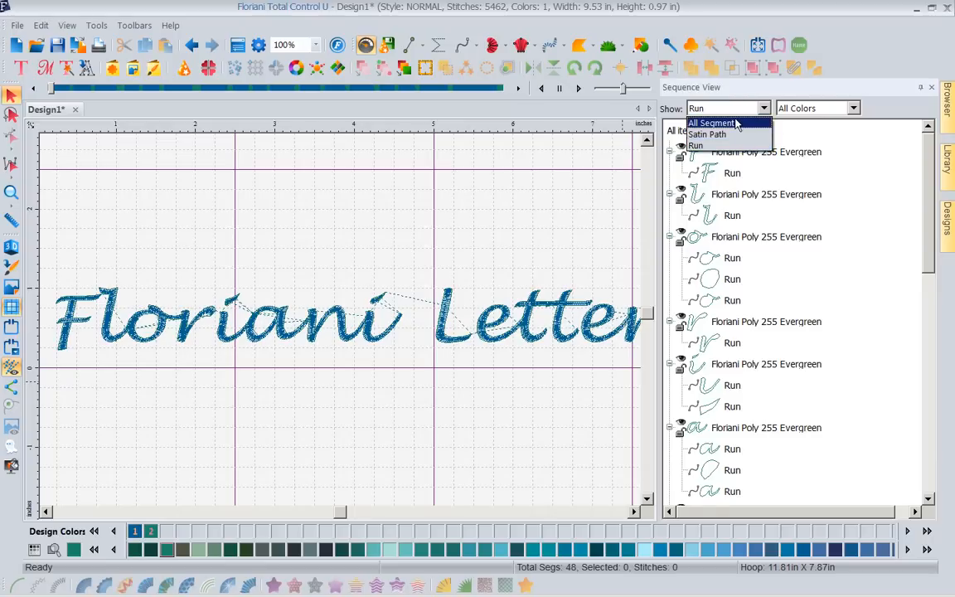
left_click(733, 123)
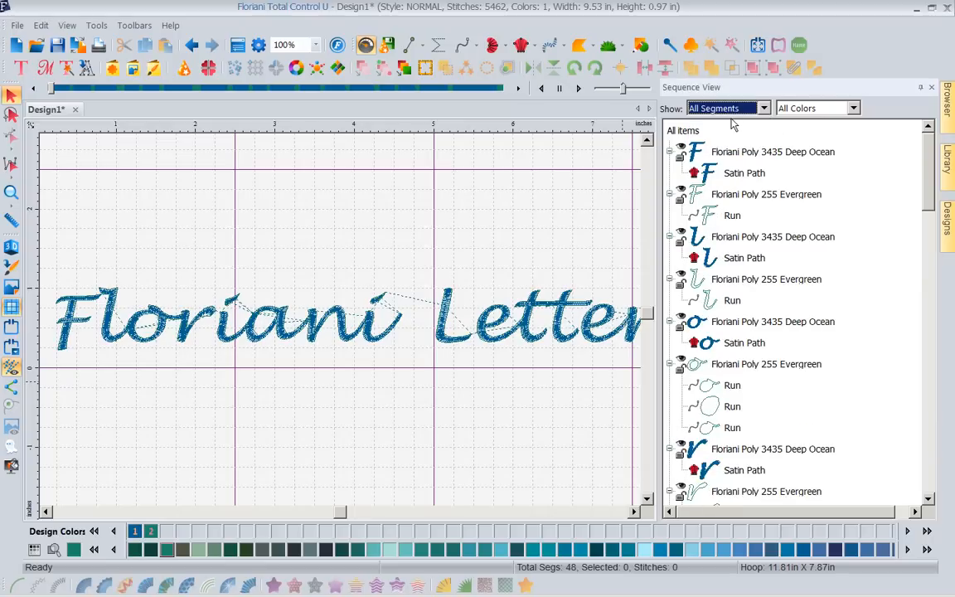
left_click(12, 247)
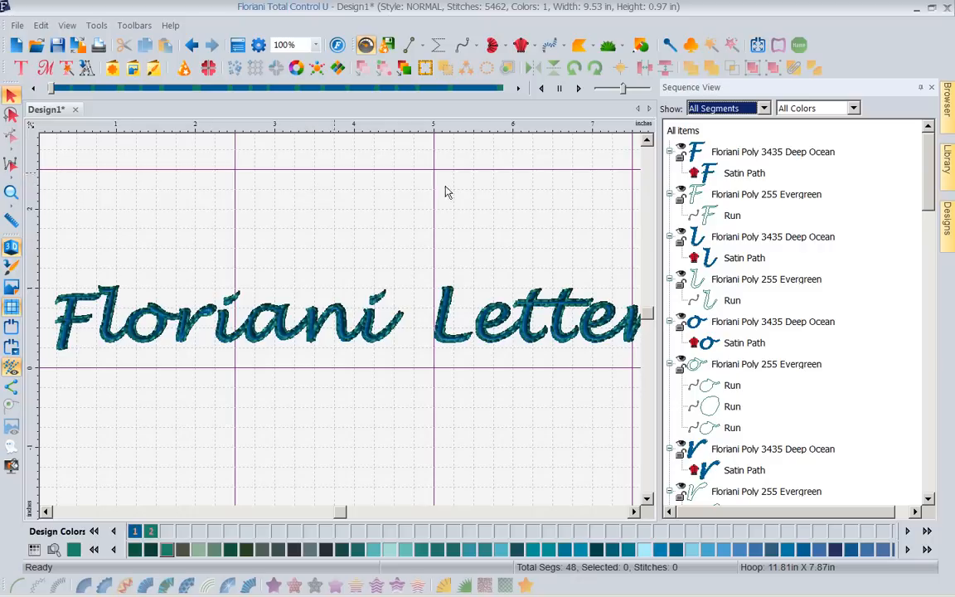
- Bring back the object properties and examine the satin letters l, L, e and t individually
left_click(238, 46)
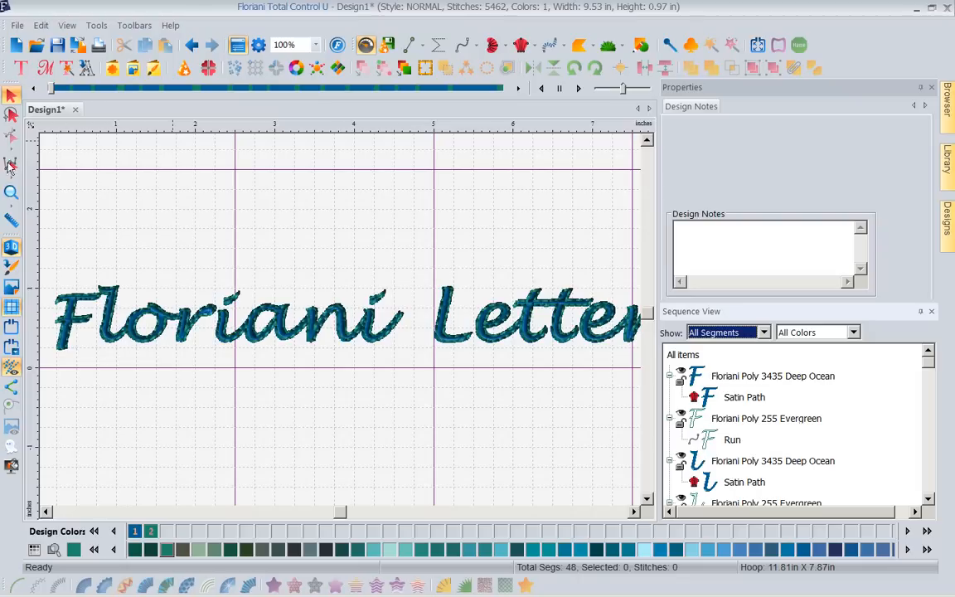
left_click(114, 306)
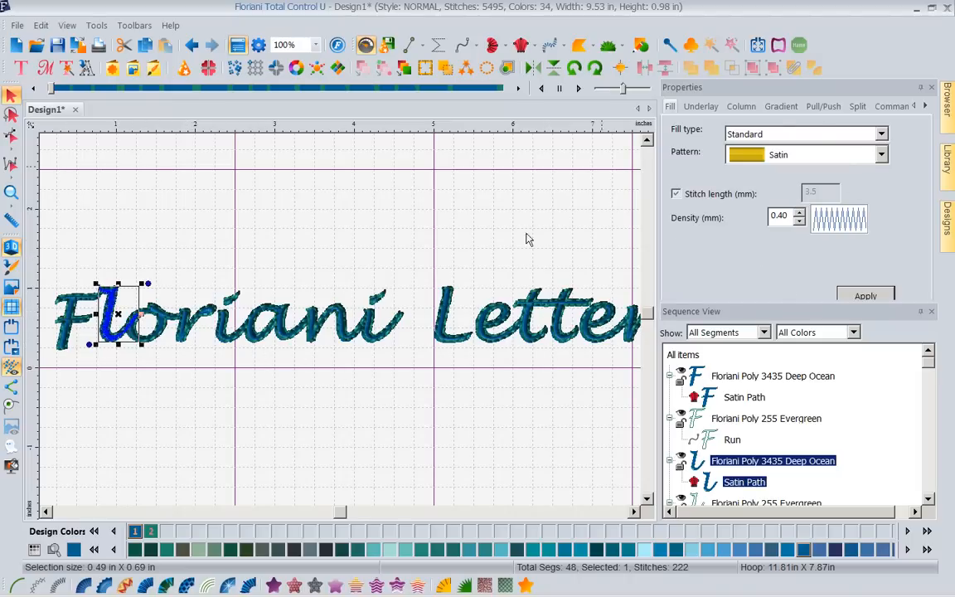
left_click(445, 330)
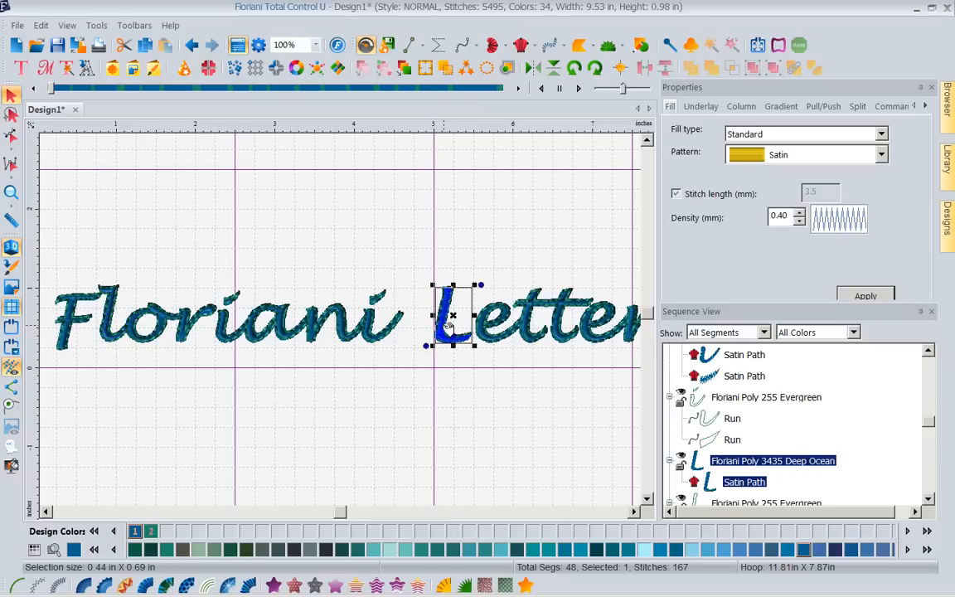
left_click(499, 327)
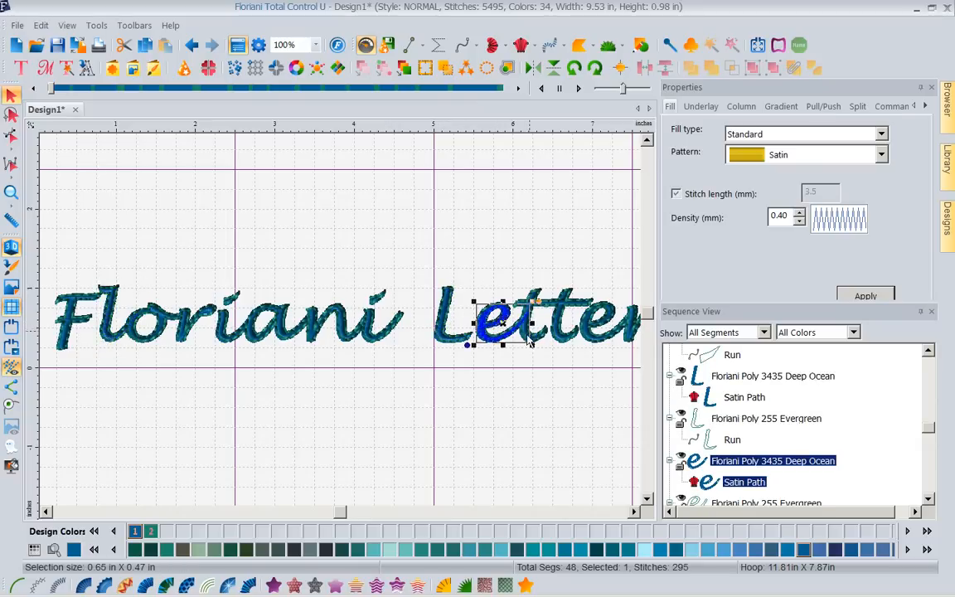
left_click(531, 332)
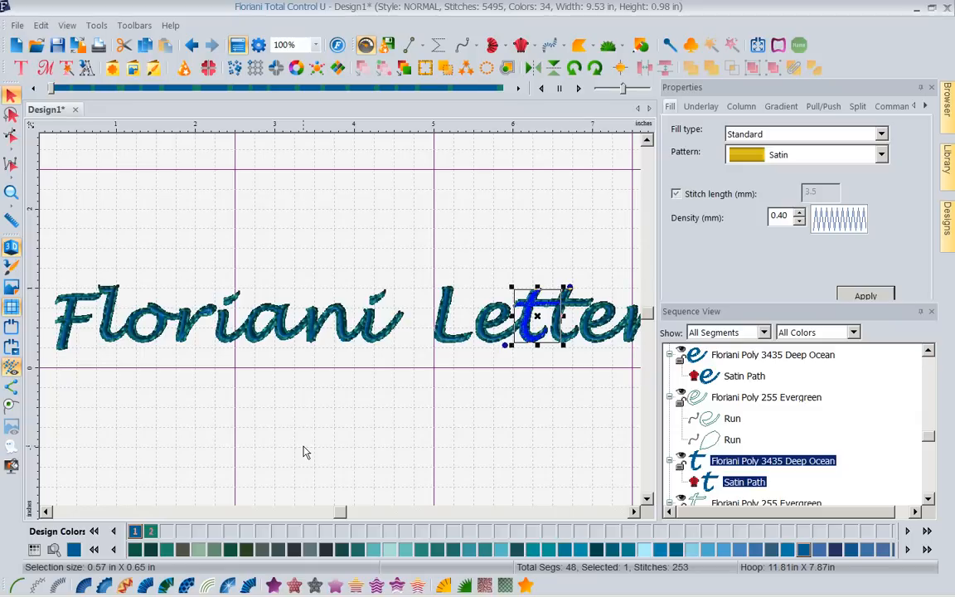
- Start a new design and place a normal text object above the centre line, entering "Floriani Lettering" as its text
left_click(17, 44)
mouse_move(22, 70)
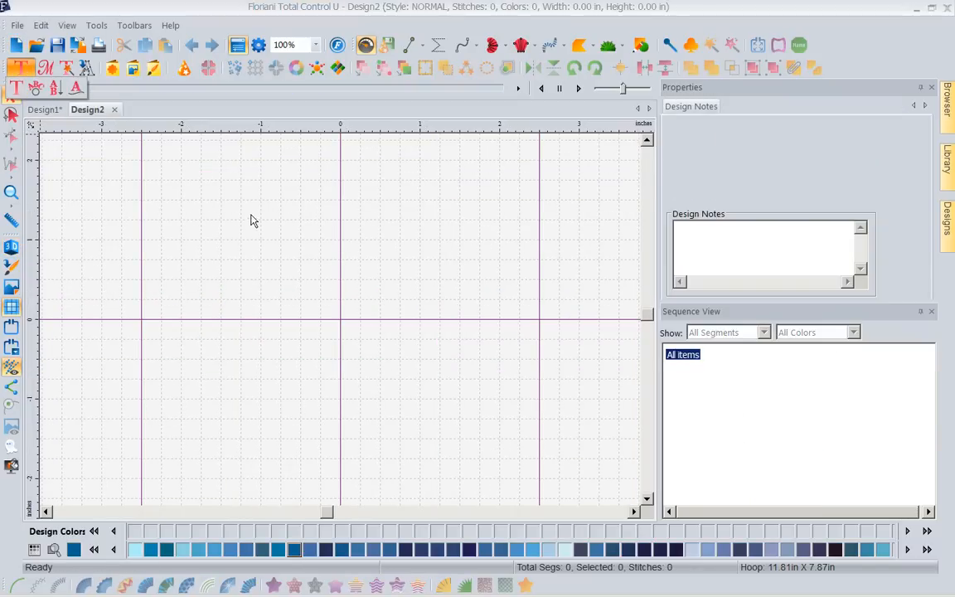
left_click(16, 88)
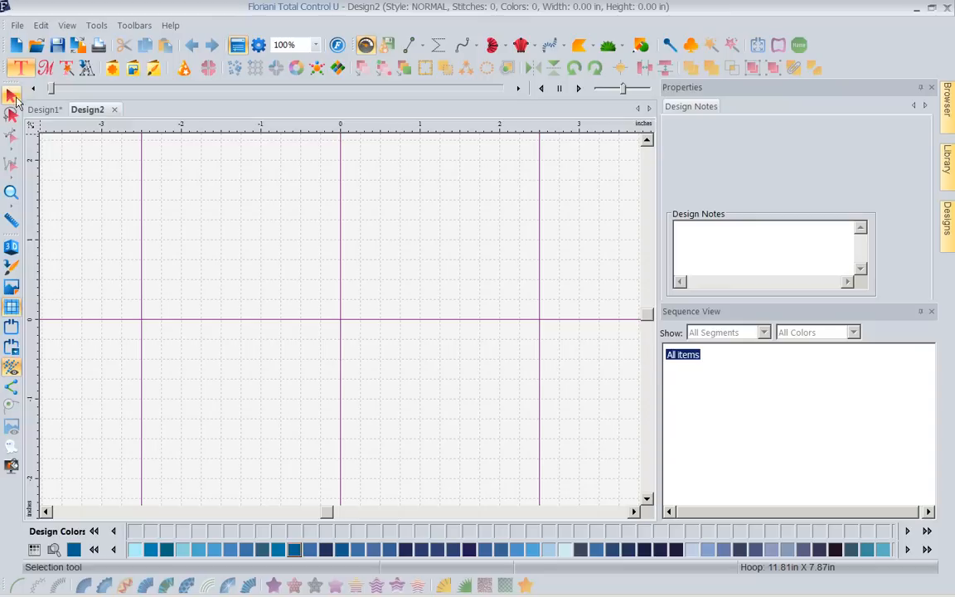
left_click(290, 233)
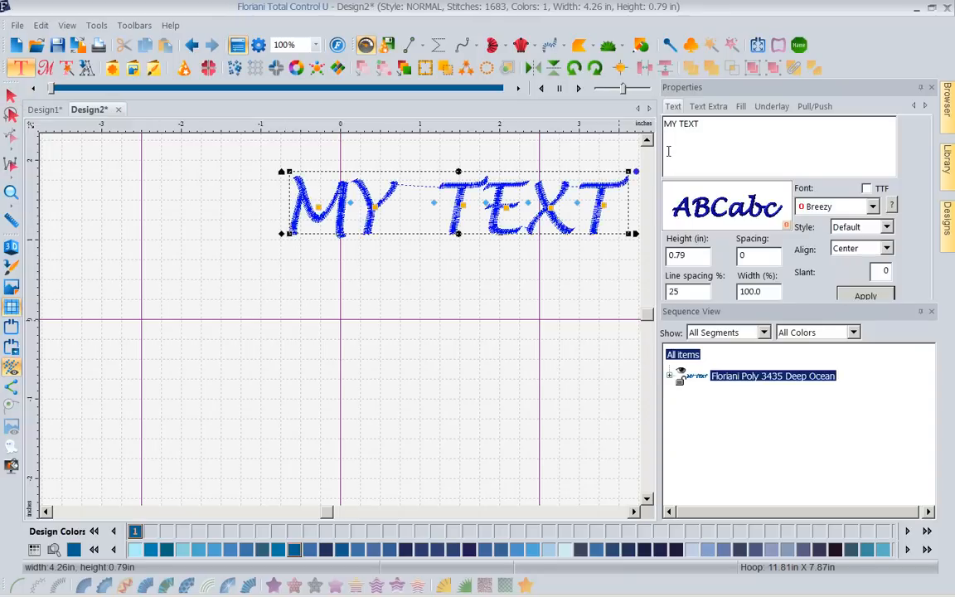
left_click_drag(710, 127, 593, 138)
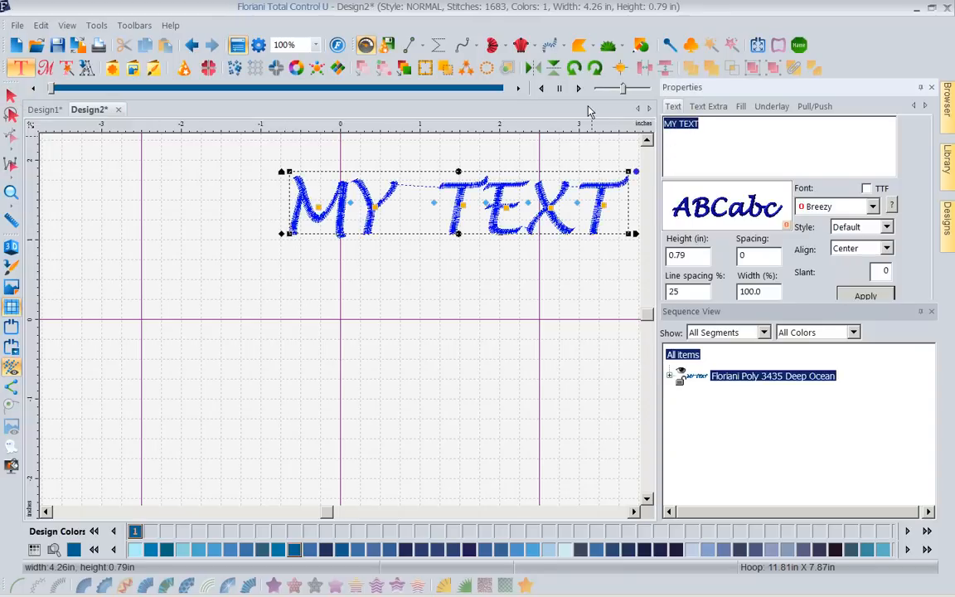
type("Floriani Lettering")
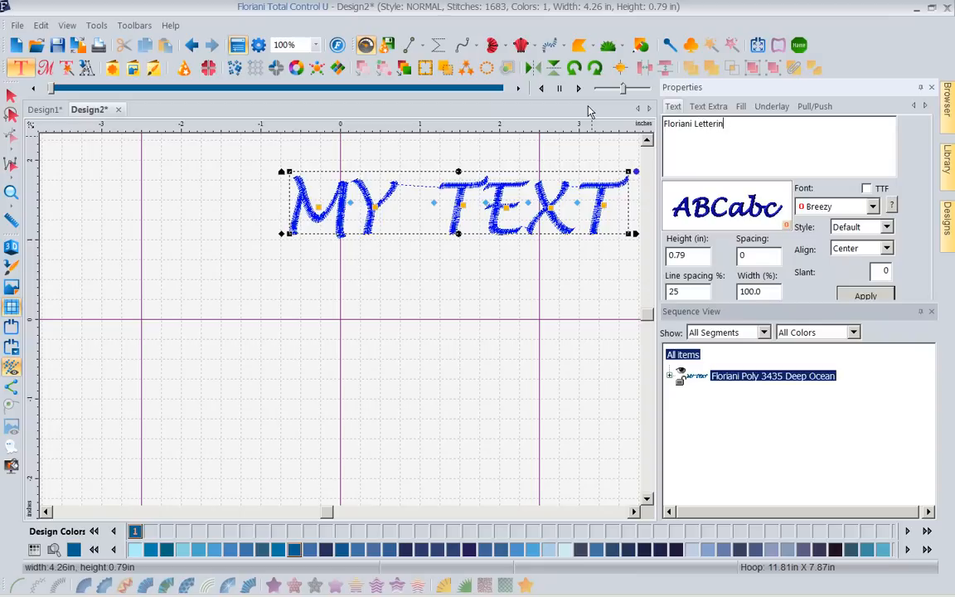
- Set the lettering's font to Artiste 6mm, apply it, and clear the selection
left_click(872, 207)
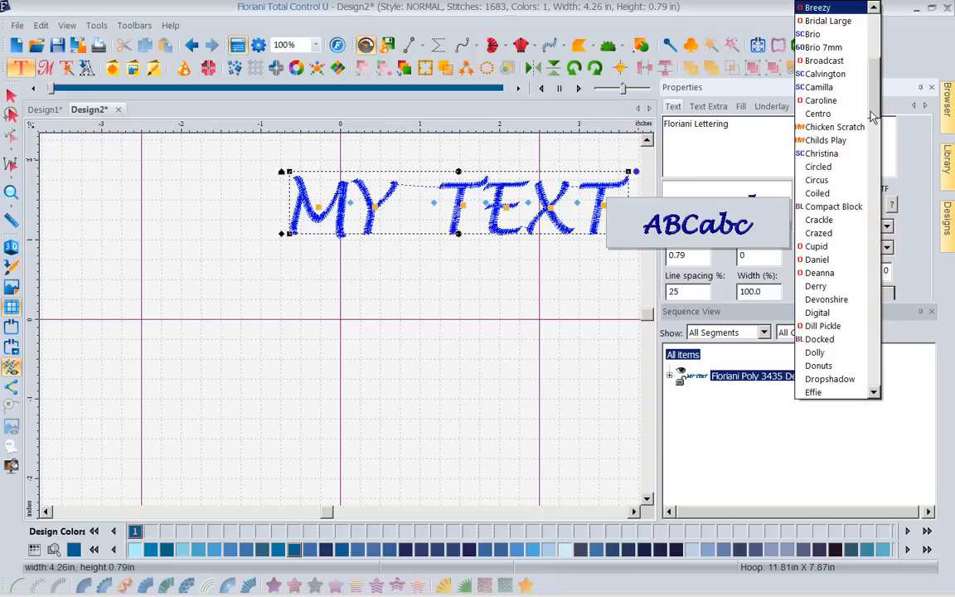
scroll(872, 110, "up", 4)
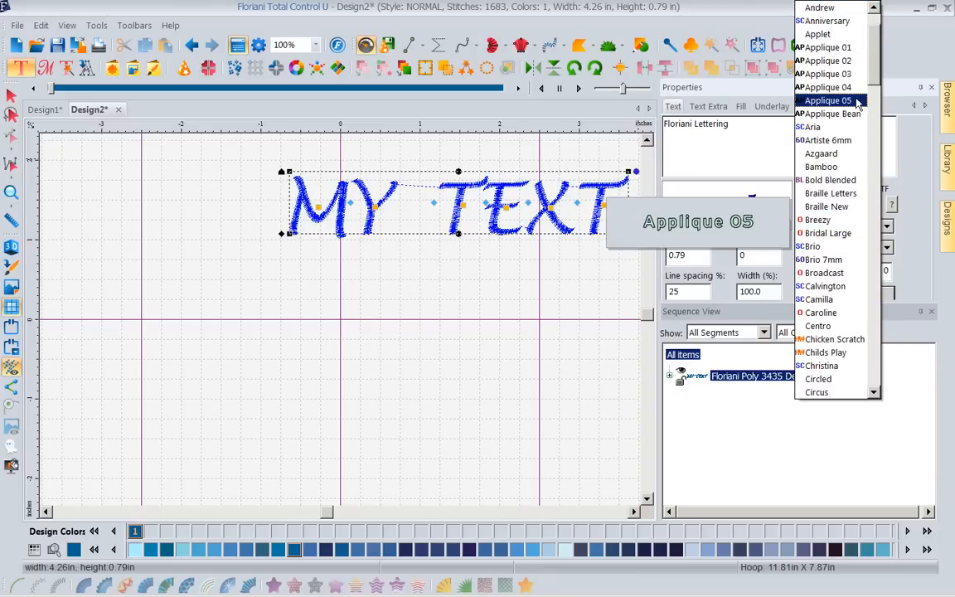
left_click(849, 141)
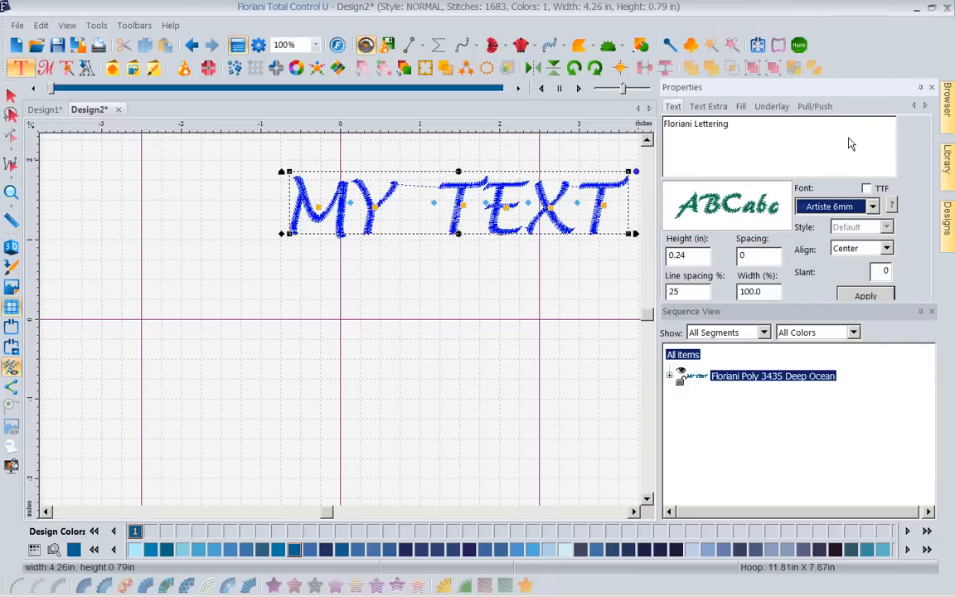
left_click(865, 297)
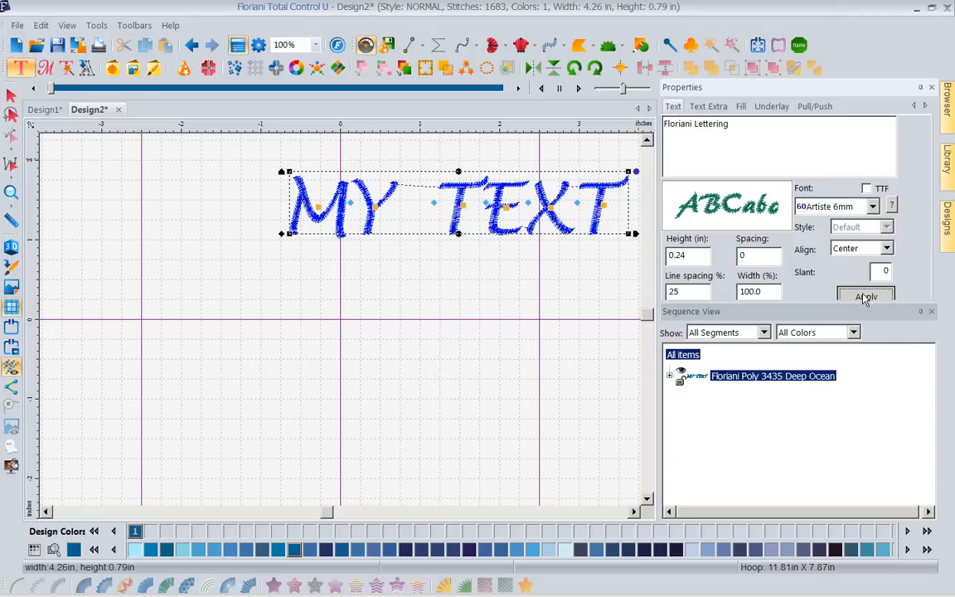
left_click(437, 298)
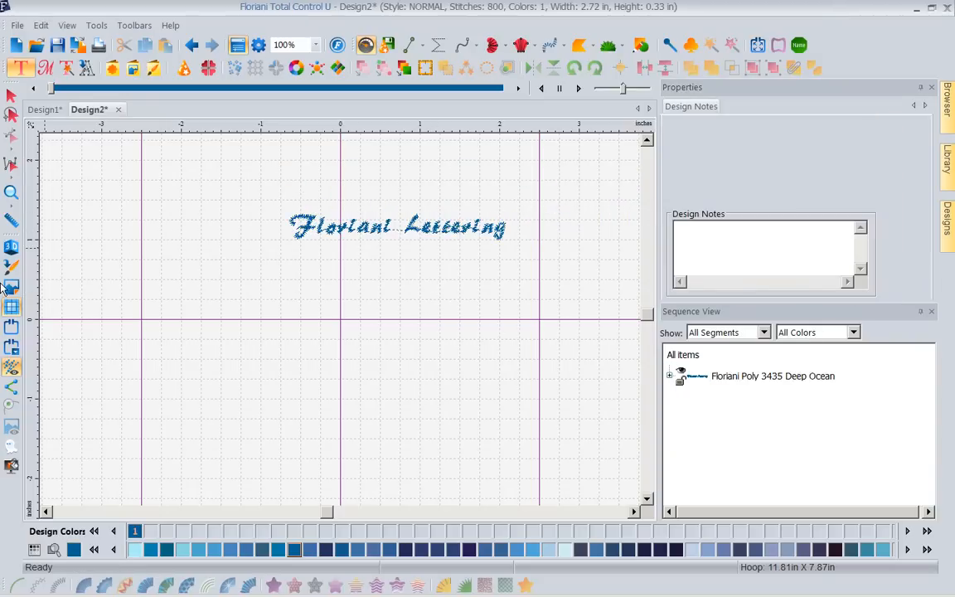
- Display the design in 3D and magnify the "Floriani Lettering" text to examine its small satin letters
left_click(12, 247)
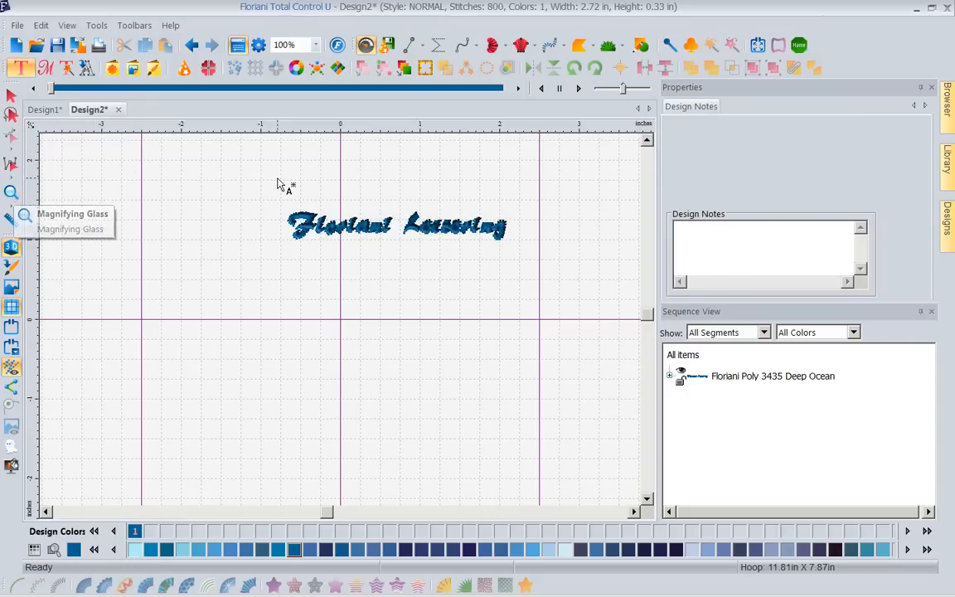
left_click(245, 191)
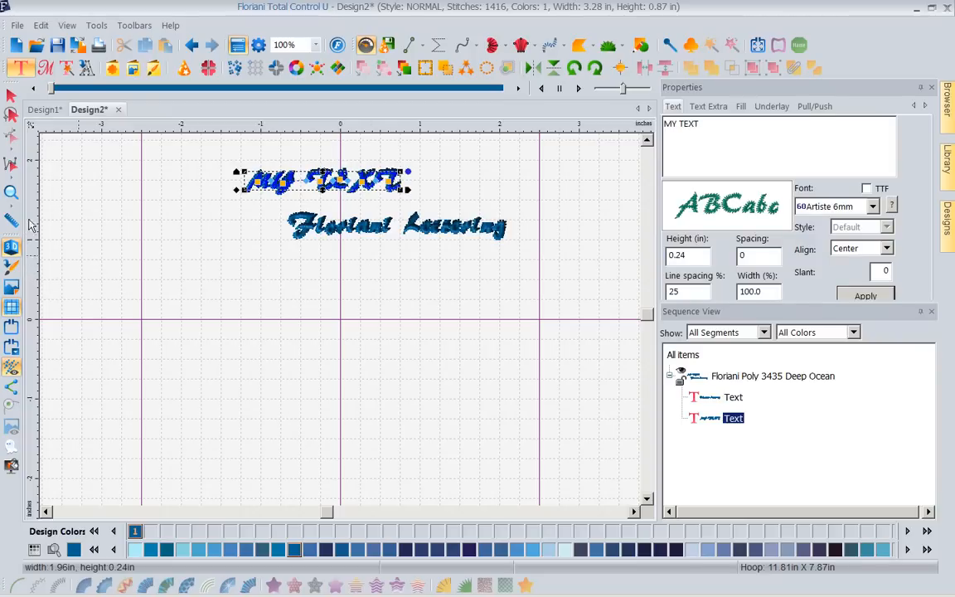
left_click(11, 191)
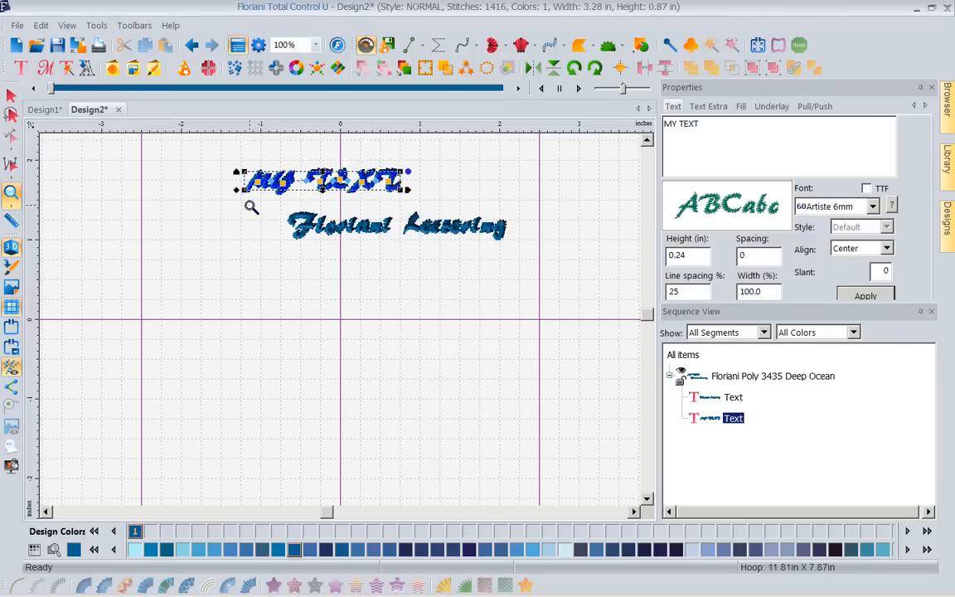
left_click_drag(270, 205, 539, 265)
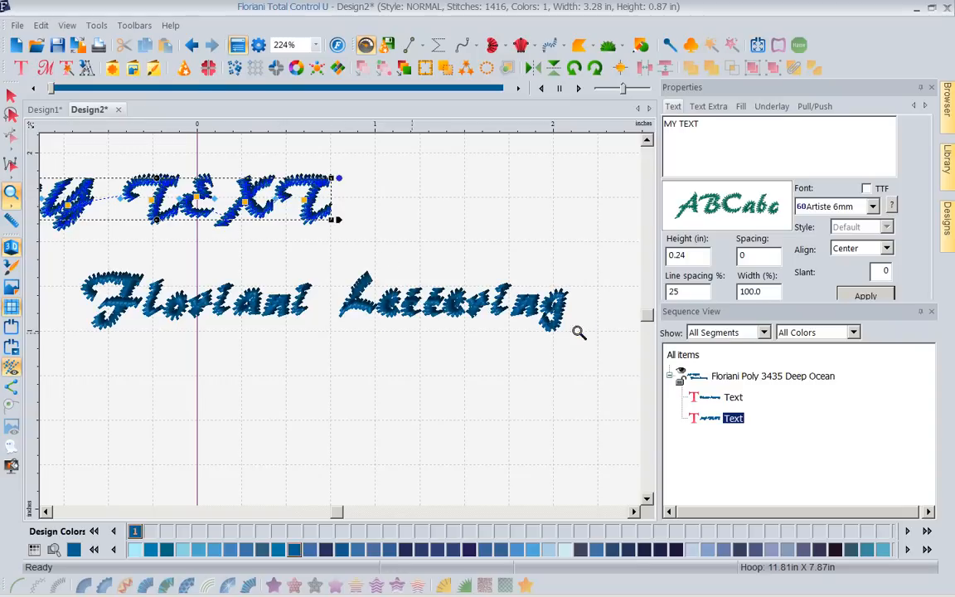
- Turn off the 3D display and move the "Floriani Lettering" text farther down and right of the "MY TEXT" object
left_click(11, 94)
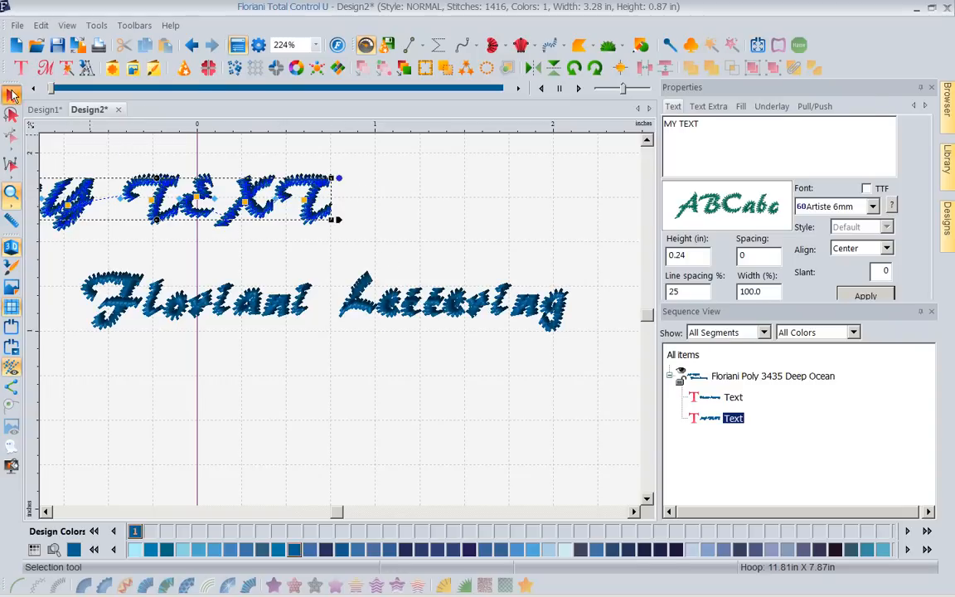
left_click(13, 259)
left_click(126, 303)
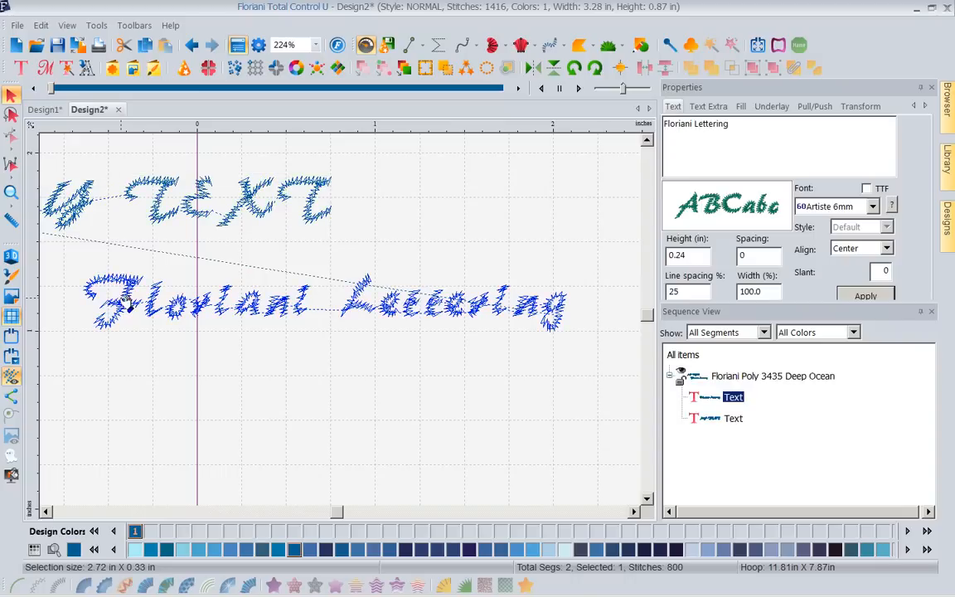
left_click_drag(126, 303, 255, 427)
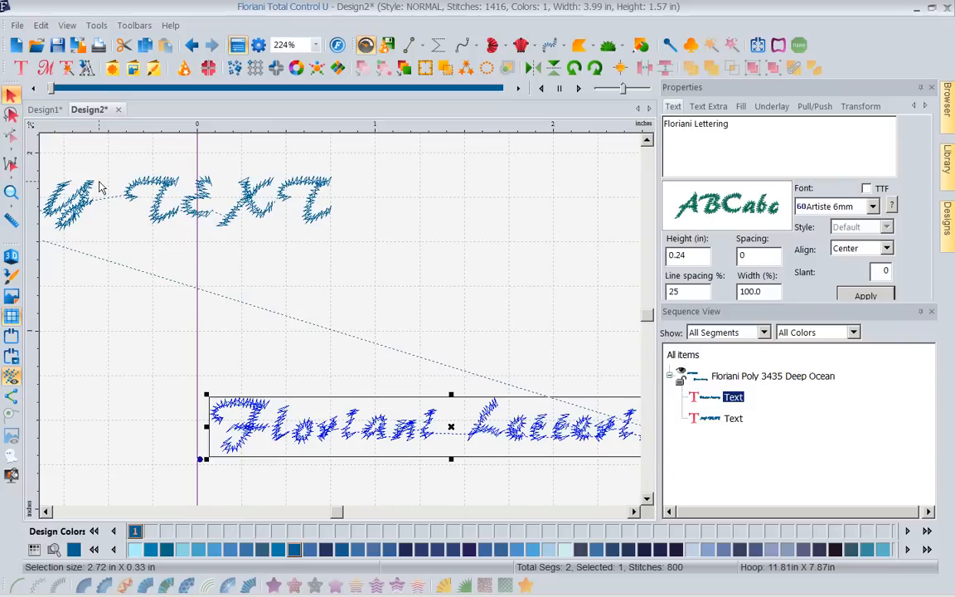
- Reopen the "Floriani Lettering" text for editing and apply the Ever After font
left_click(22, 68)
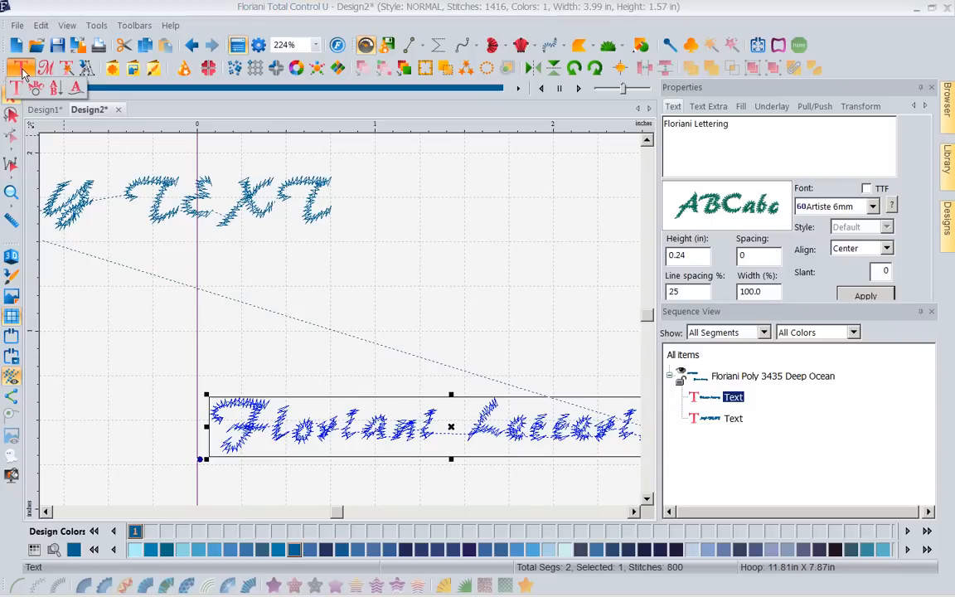
left_click(16, 86)
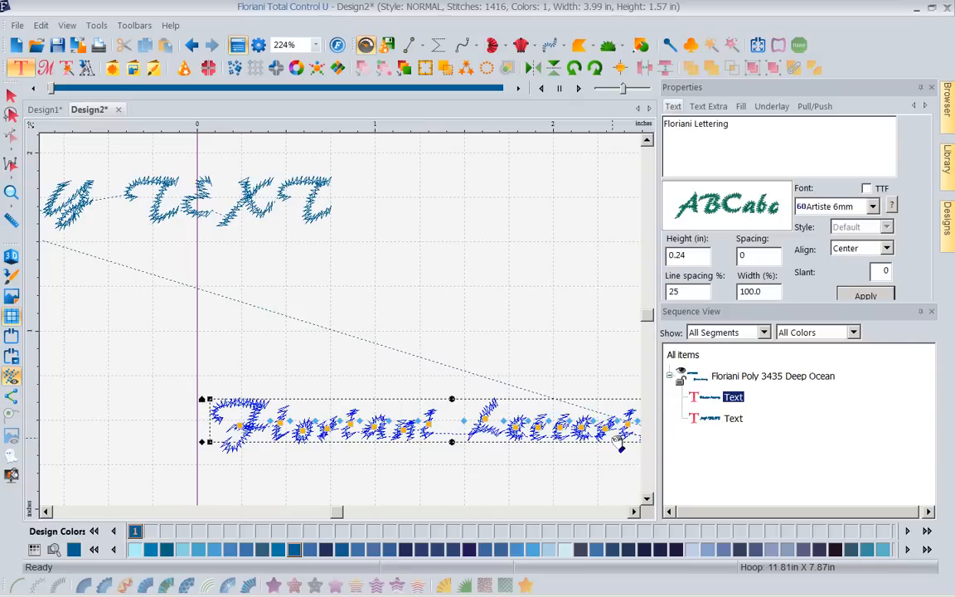
left_click(873, 206)
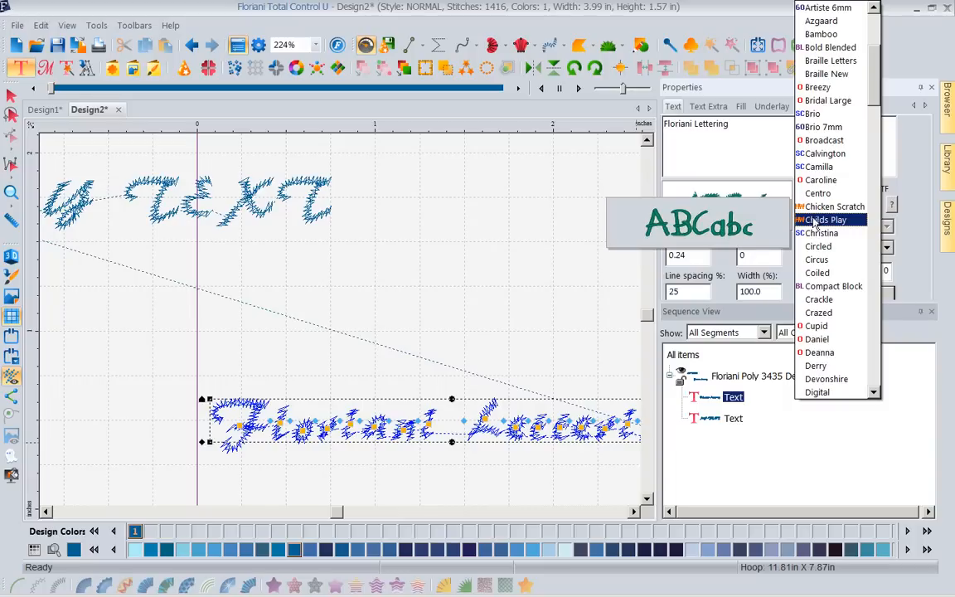
left_click_drag(881, 107, 878, 155)
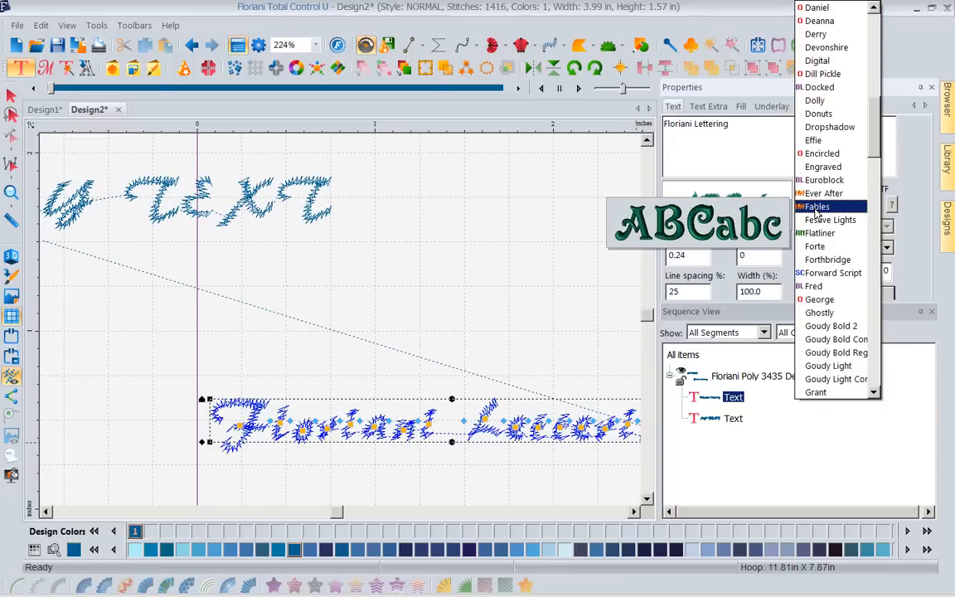
left_click(816, 194)
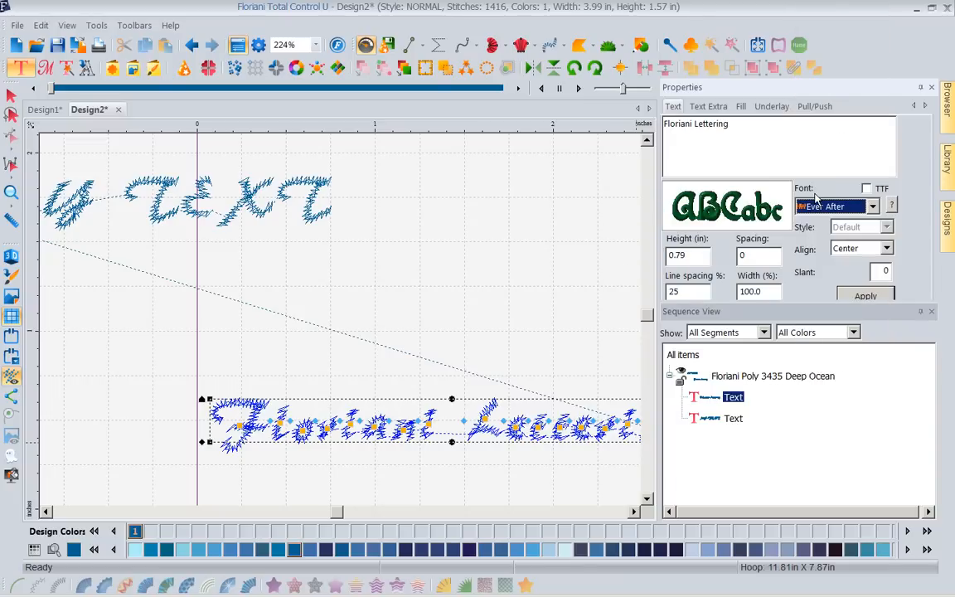
left_click(881, 296)
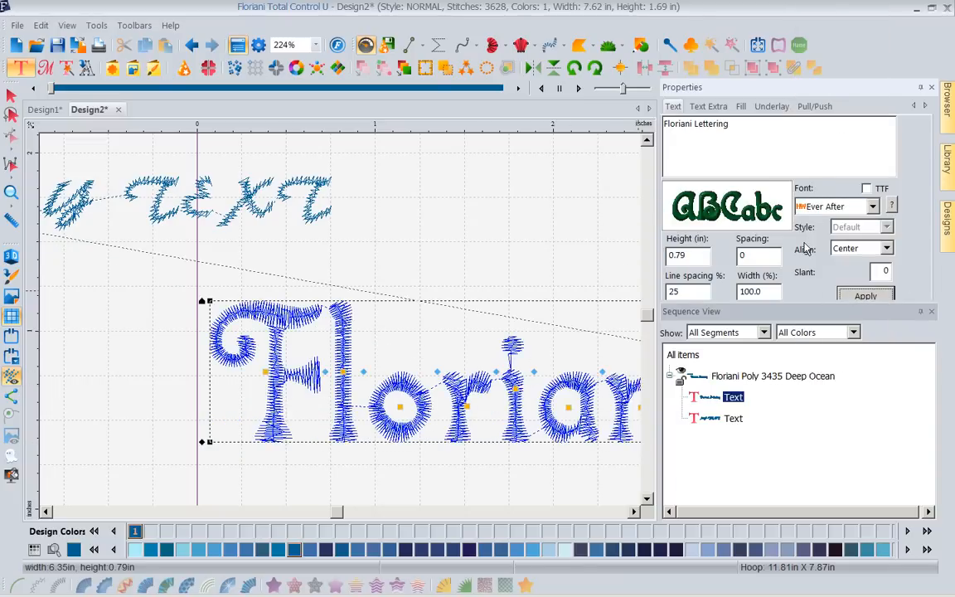
- Change the "Floriani Lettering" text to the Plain Print run font, apply it, and deselect the text
left_click(877, 209)
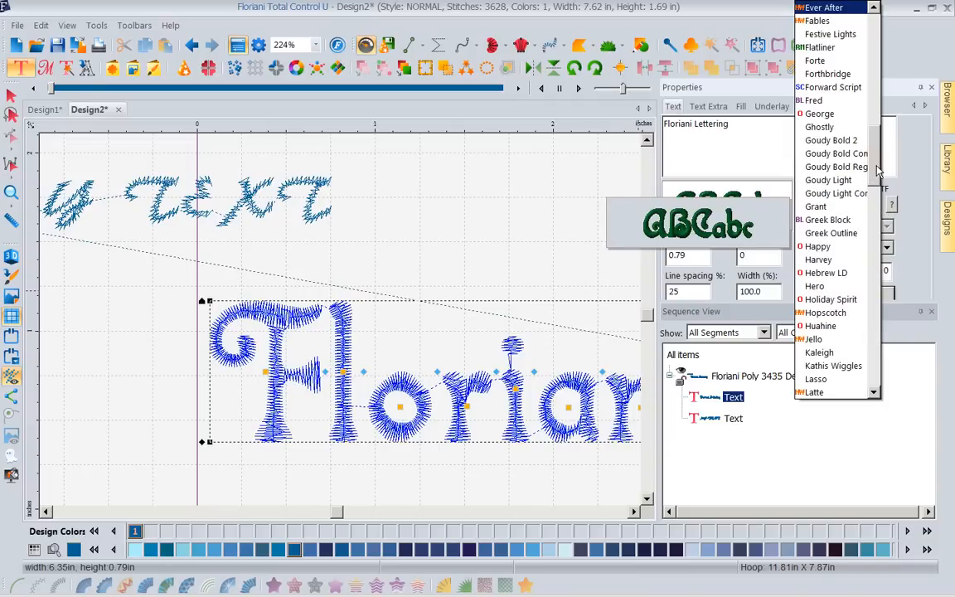
left_click_drag(878, 170, 889, 262)
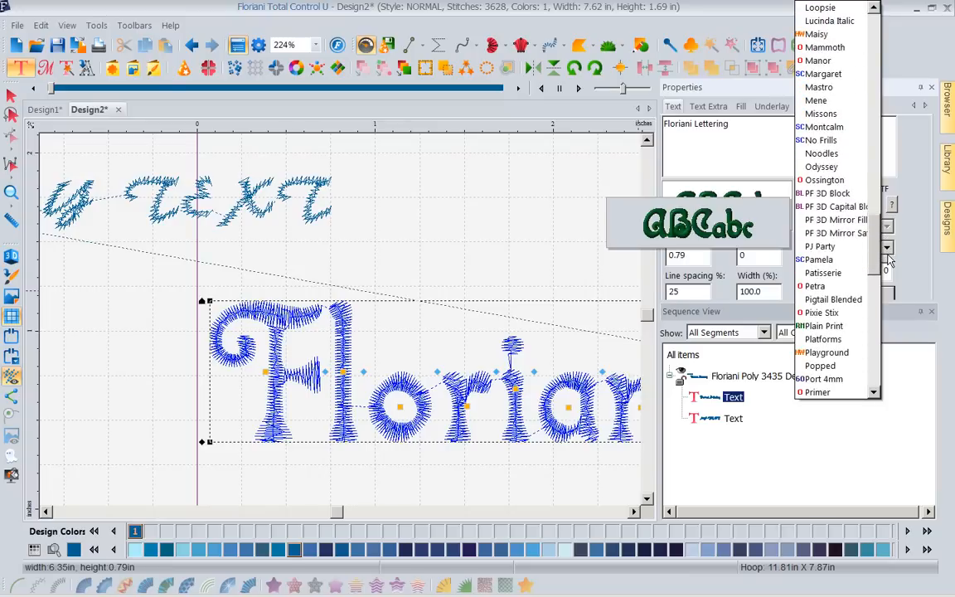
left_click(821, 328)
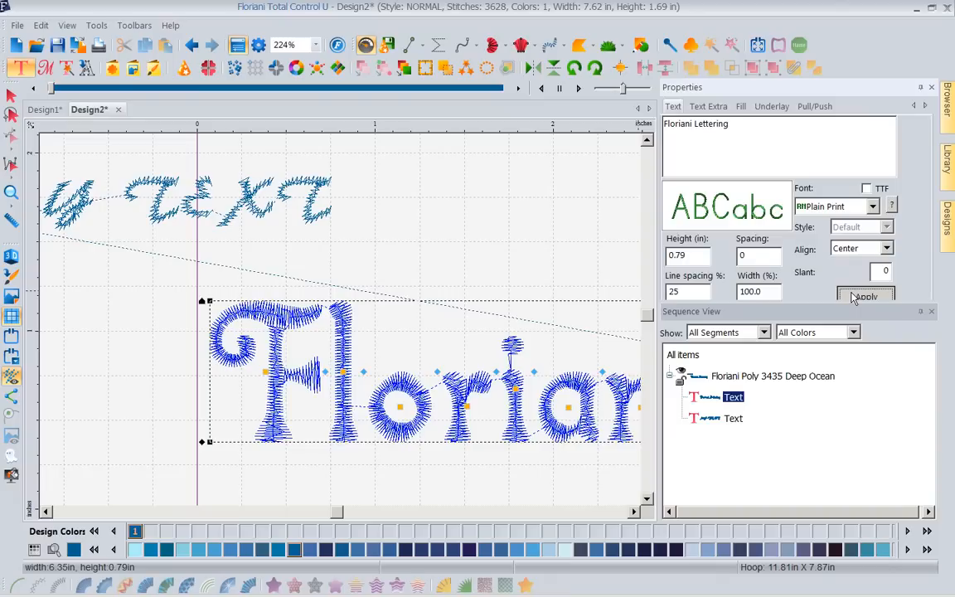
left_click(854, 296)
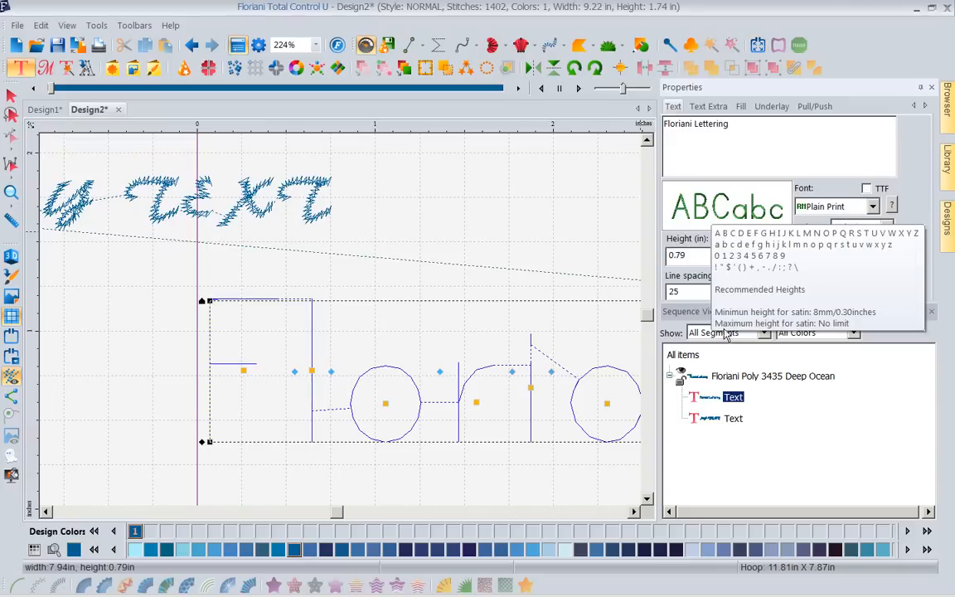
left_click(555, 166)
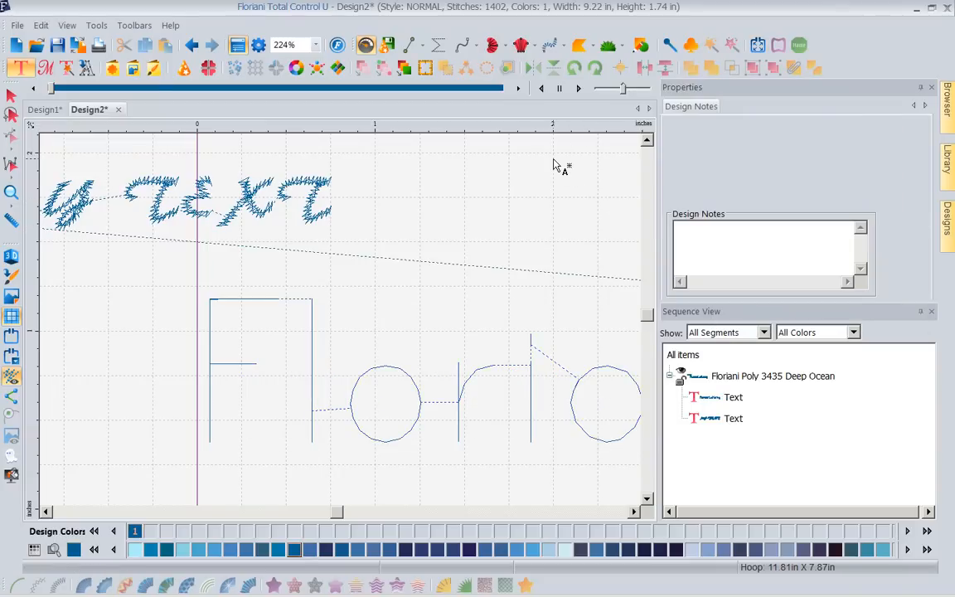
- Select the "Floriani Lettering" text again and look through the font list to its end and back to the start, keeping the current font
left_click(617, 381)
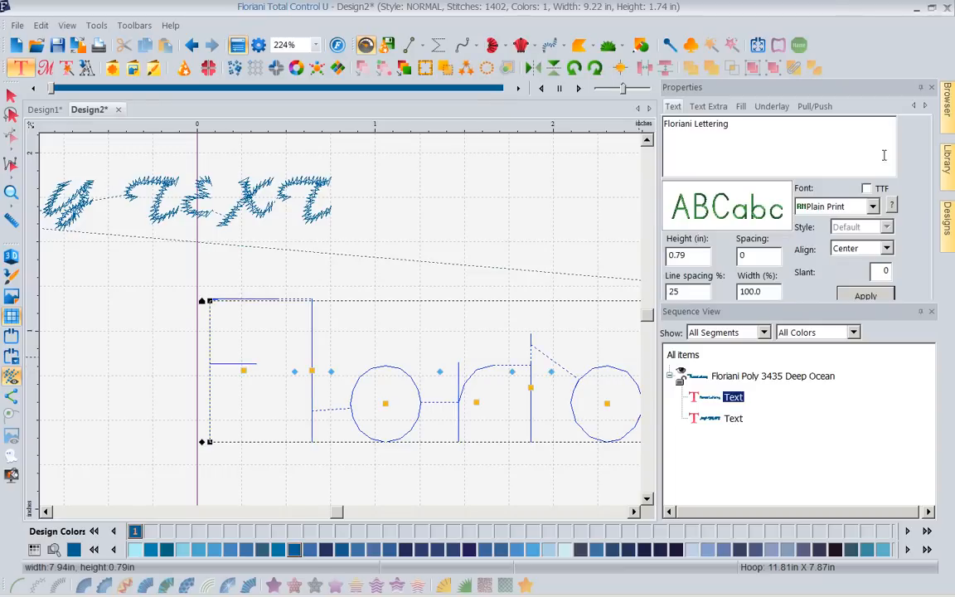
left_click(872, 206)
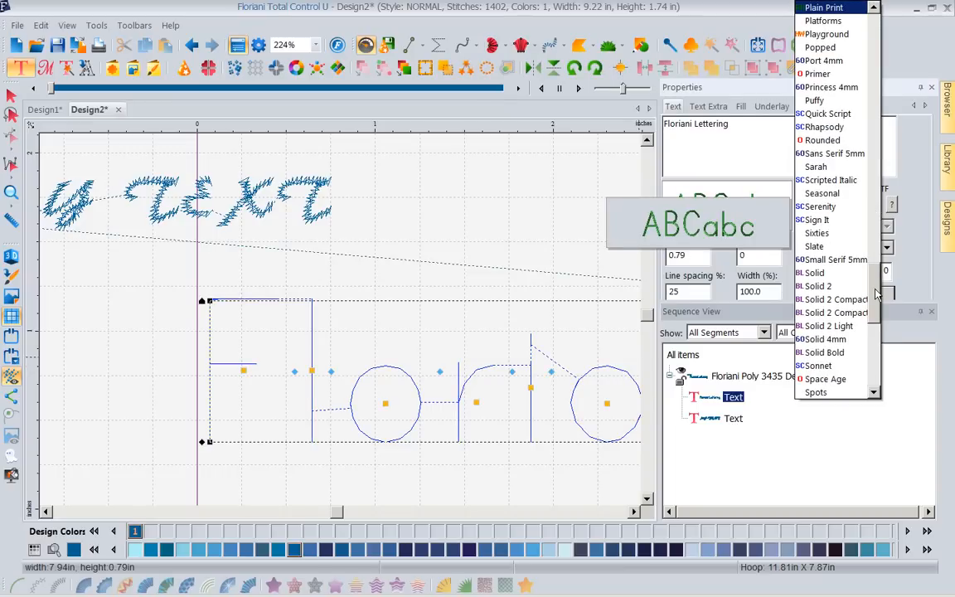
left_click_drag(877, 292, 878, 362)
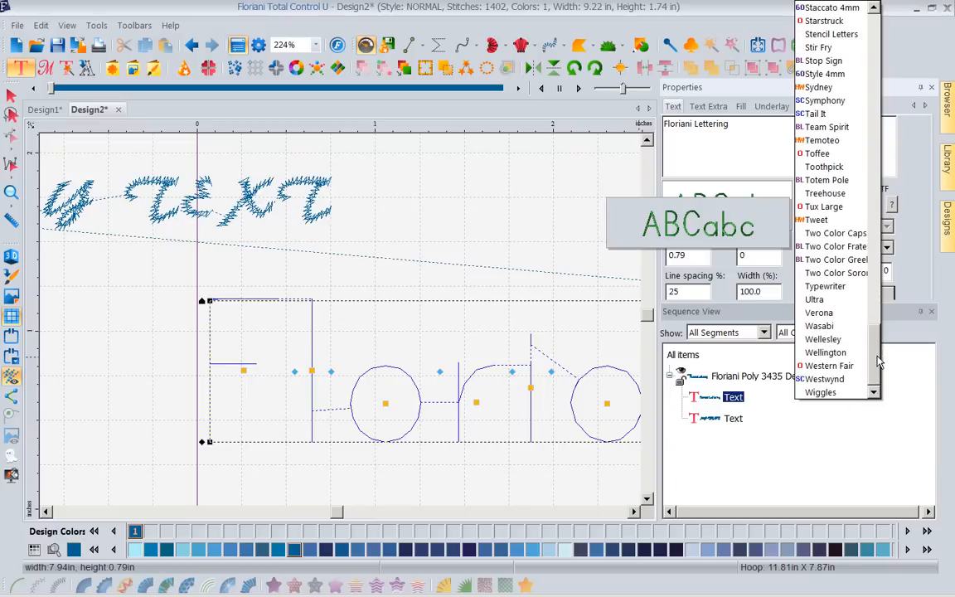
left_click_drag(879, 362, 882, 37)
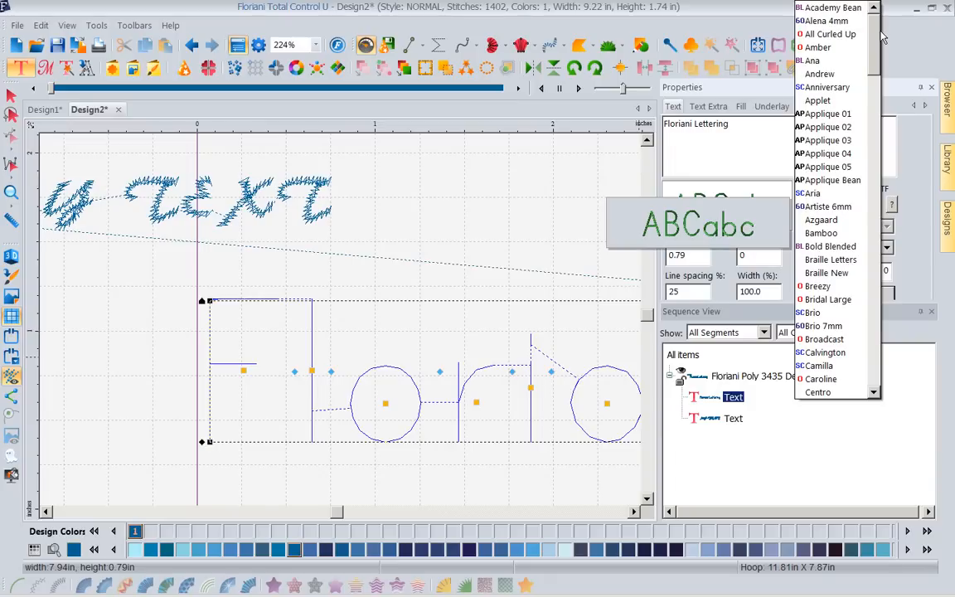
left_click(508, 184)
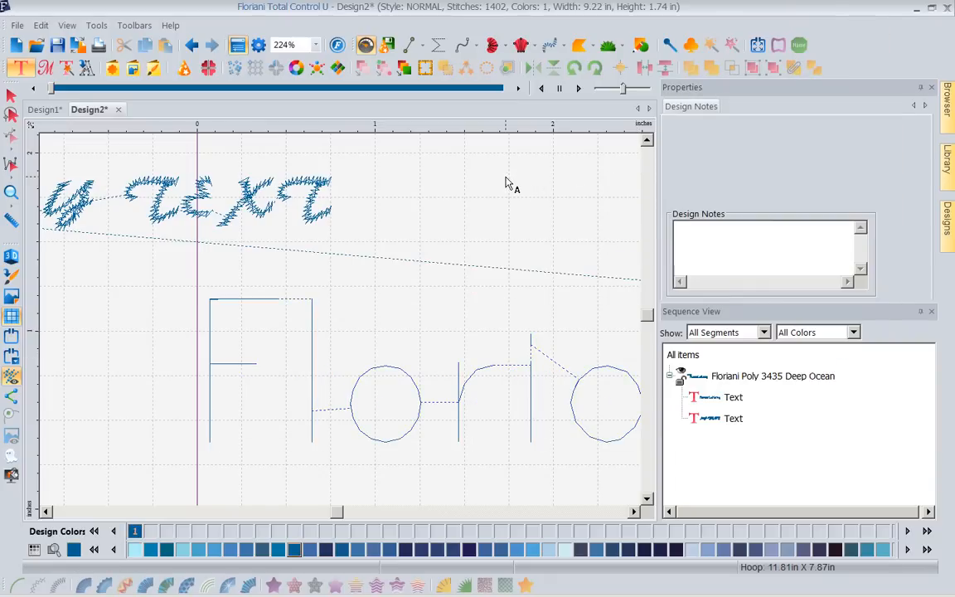